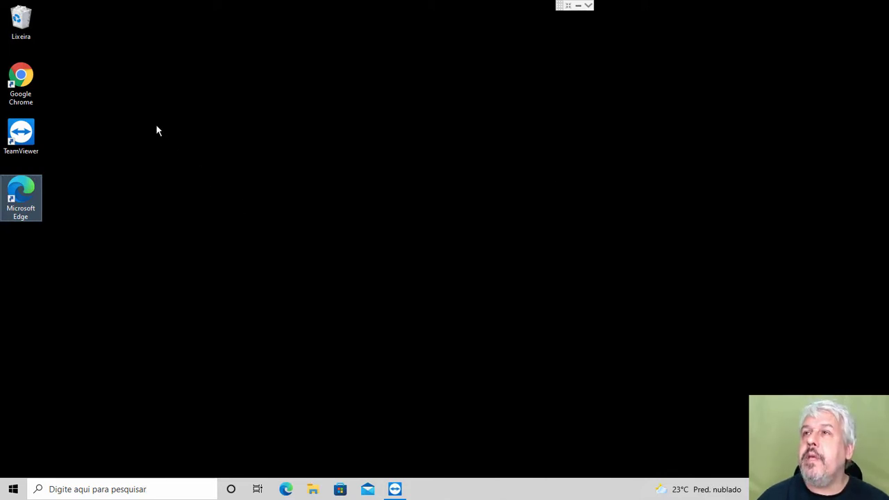
Step: Open Chrome maximized and search Google for 'MICROSOFT SEL SERVER DOWNLOAD', scrolling the results
double_click(26, 78)
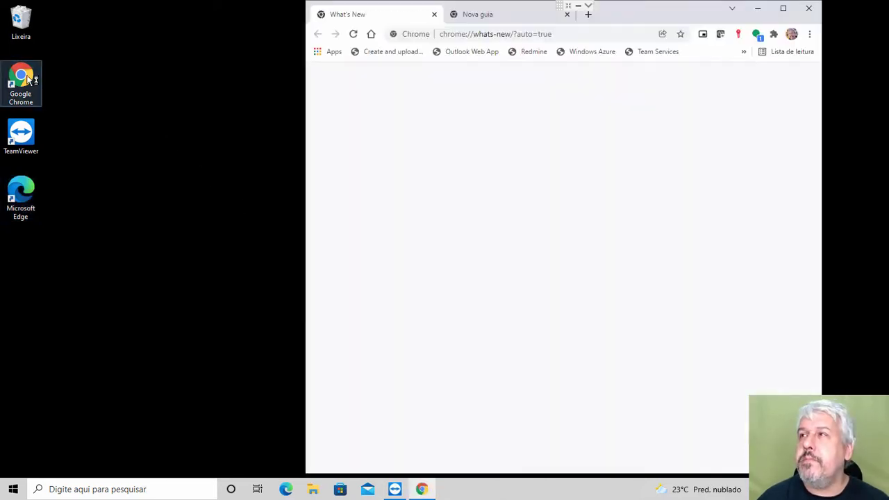
left_click(783, 8)
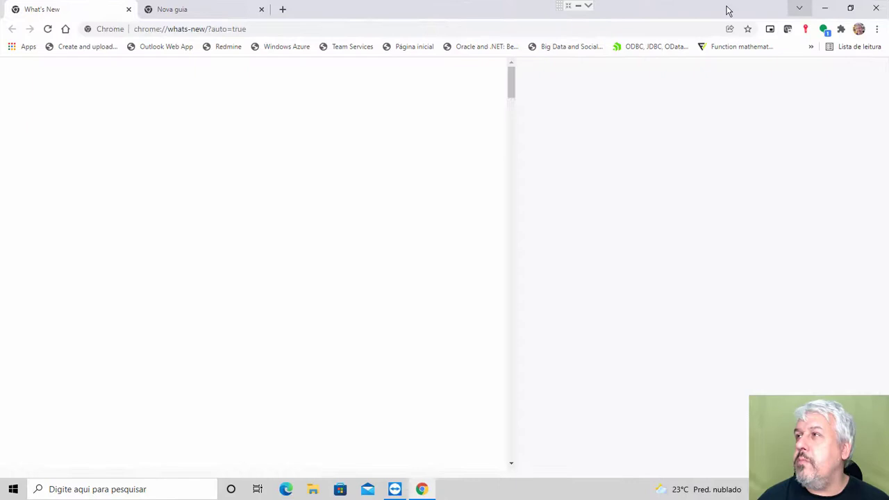
left_click(262, 28)
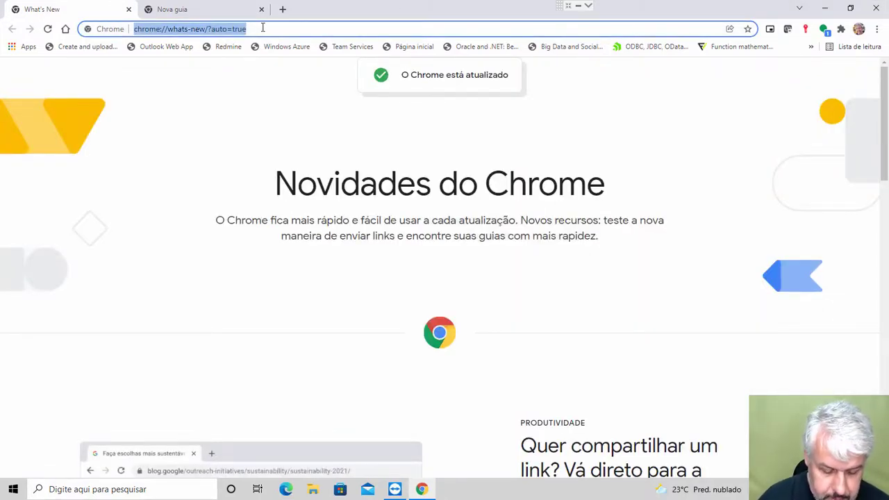
type("MICROSOFT")
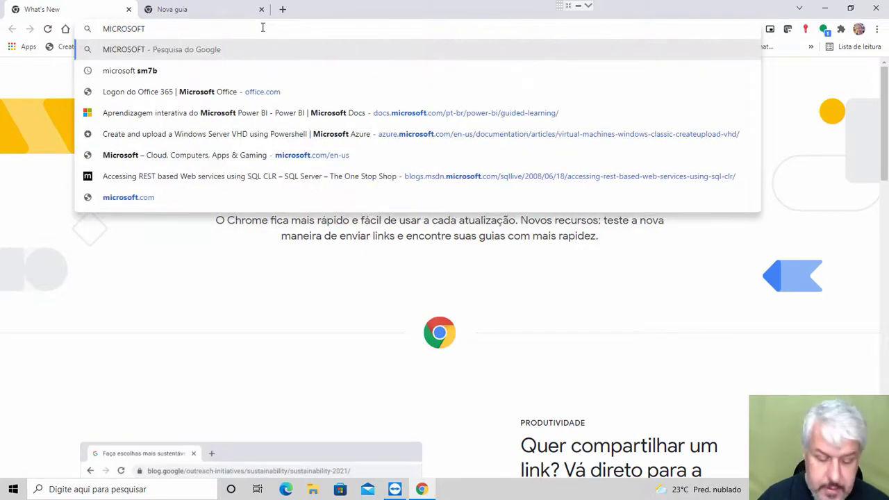
type(" SEL SERVER DOWN")
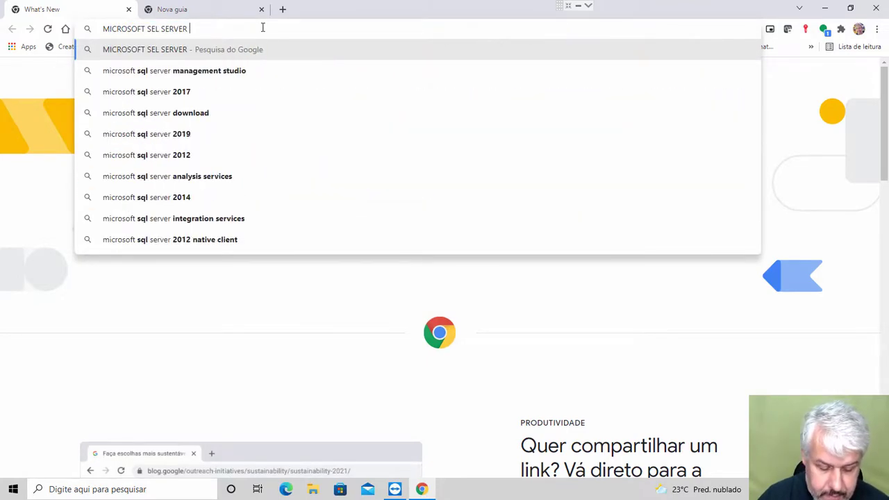
type("LOAD")
key("Return")
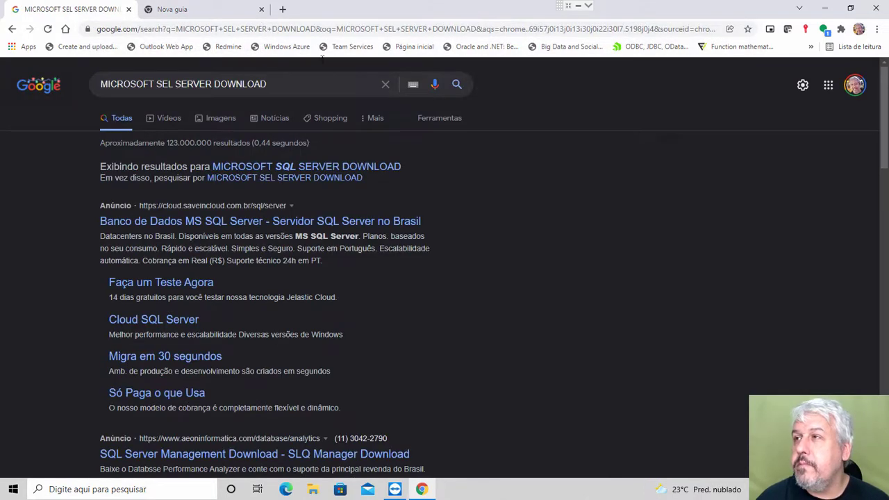
scroll(430, 202, "down", 3)
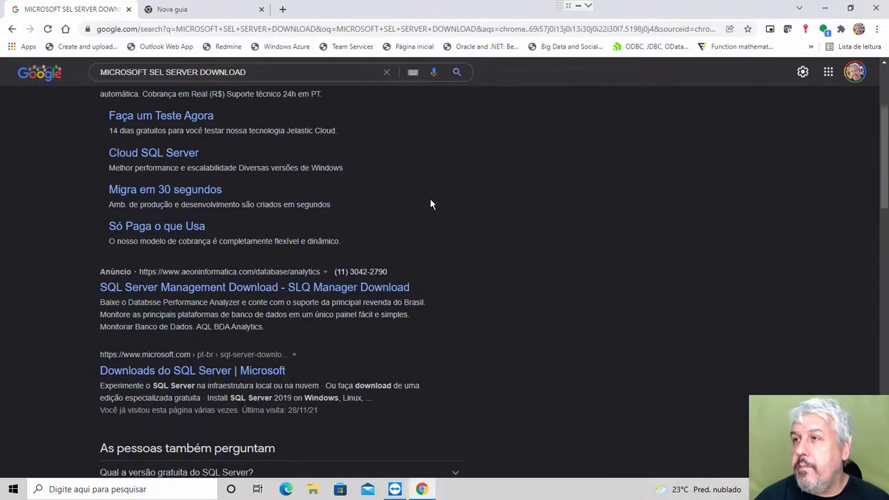
scroll(430, 203, "down", 2)
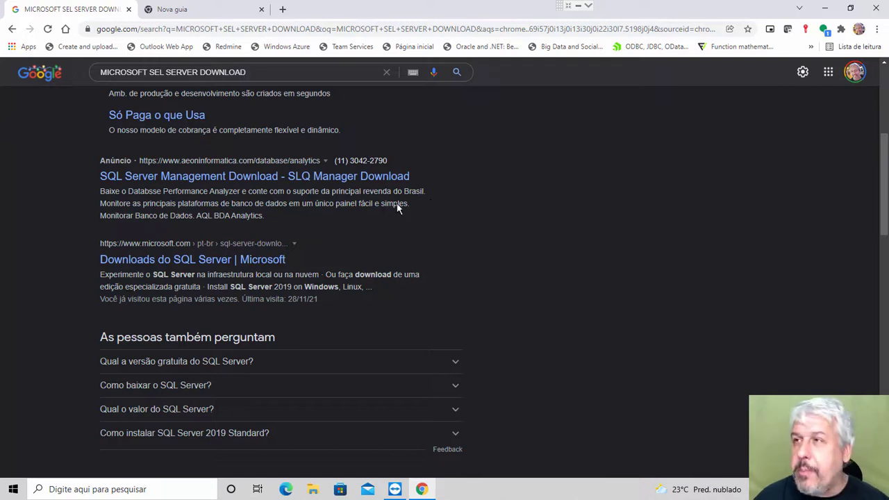
Step: Open Microsoft's 'Downloads do SQL Server' page and download the Developer installer SQL2019-SSEI-Dev.exe
left_click(172, 262)
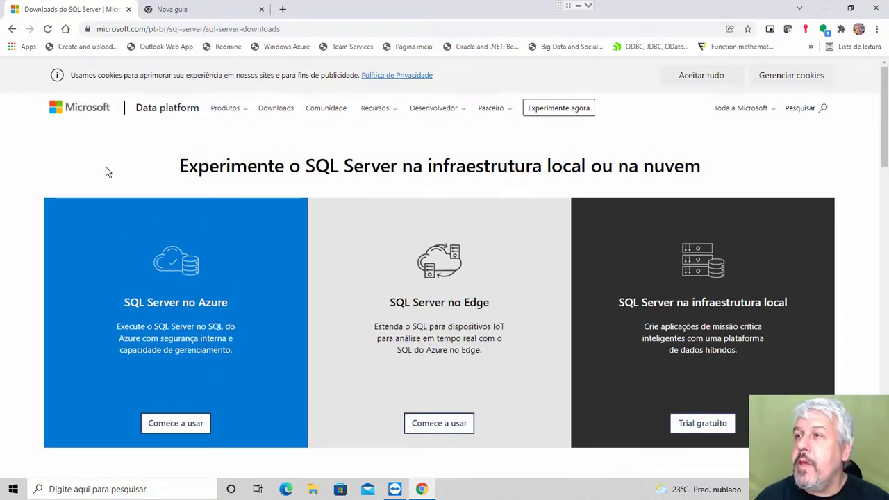
scroll(94, 153, "down", 1)
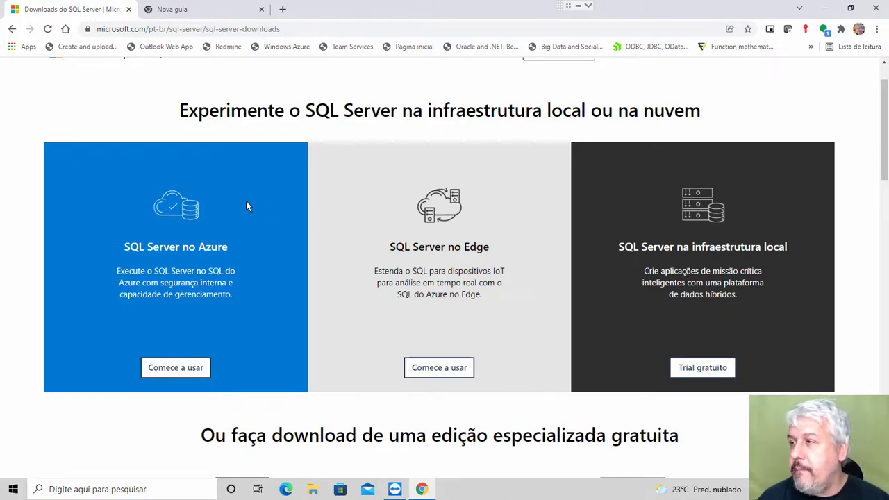
scroll(245, 201, "down", 4)
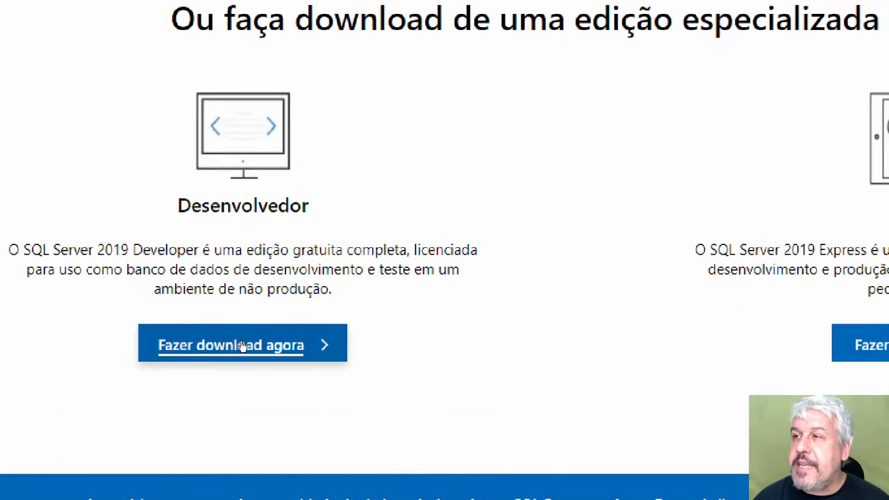
mouse_move(175, 325)
left_mouse_down()
mouse_move(280, 362)
mouse_move(362, 375)
left_mouse_up()
key("Escape")
left_click(236, 345)
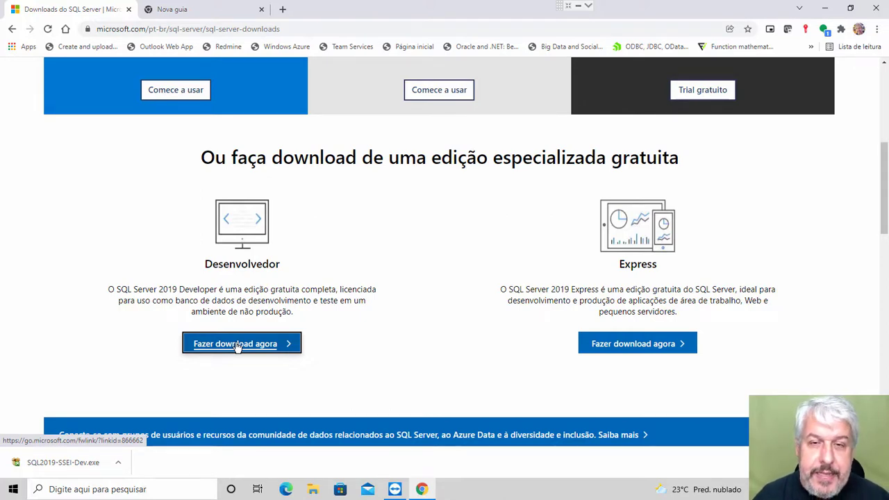
Step: Run SQL2019-SSEI-Dev.exe with administrator permission and choose the Baixar Mídia option
left_click(57, 467)
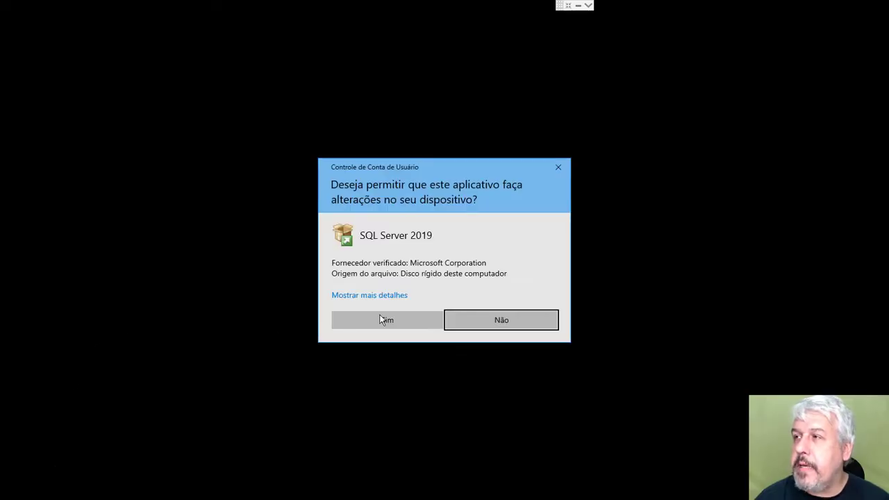
left_click(383, 319)
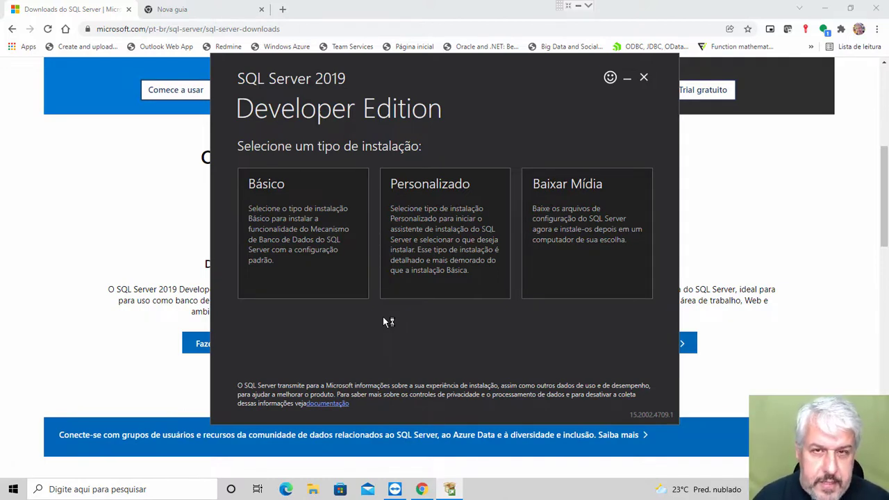
left_click(429, 228)
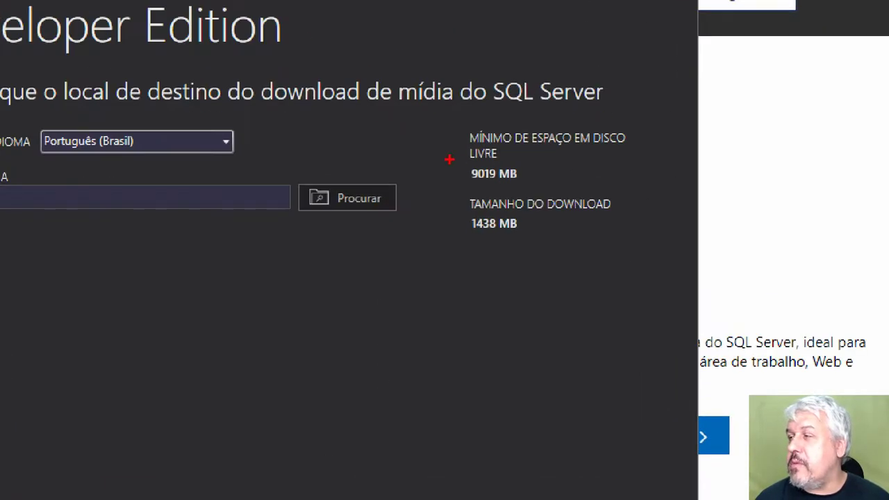
Step: Check the required space and download size, then download the Português (Brasil) media into C:\SQL2019
left_click_drag(449, 159, 636, 238)
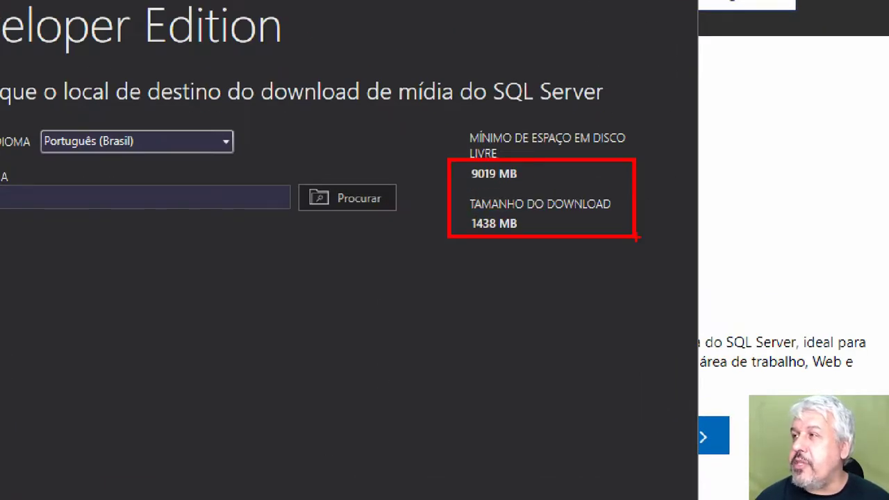
left_click_drag(458, 204, 536, 234)
key("Escape")
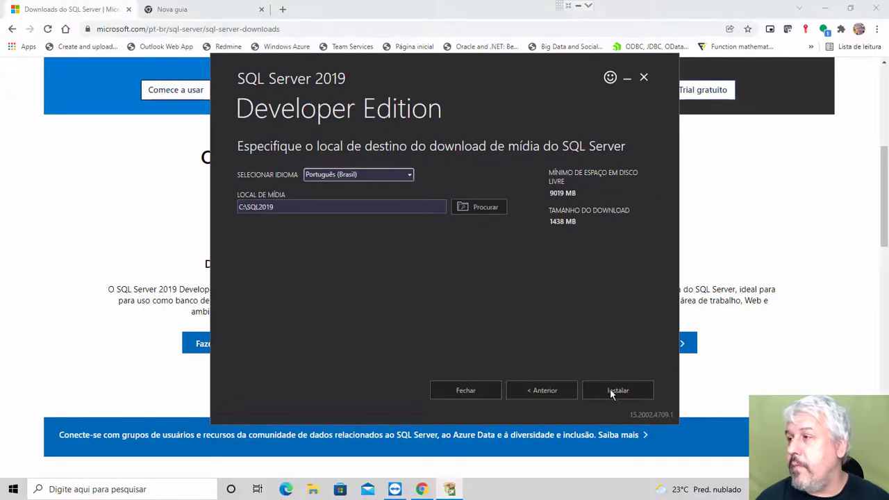
left_click(618, 390)
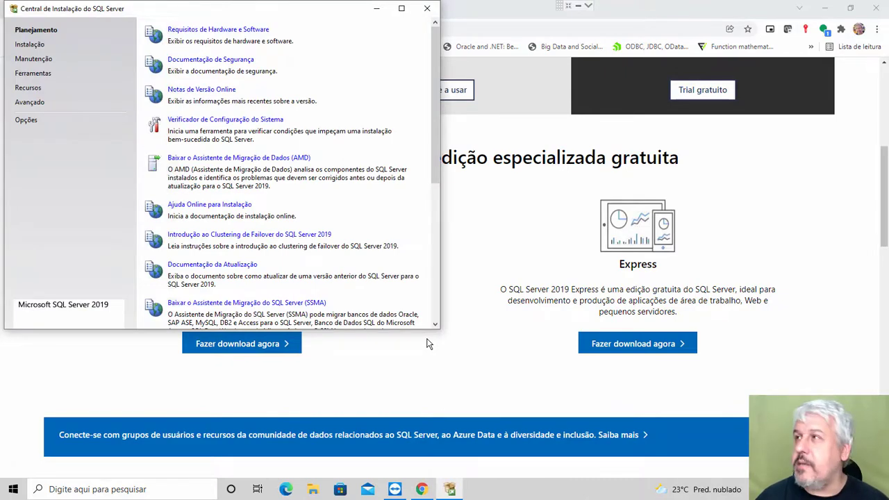
Step: Minimize the browser, centre the Installation Center window and go to its Instalação page
left_click(825, 9)
left_click_drag(226, 14, 405, 85)
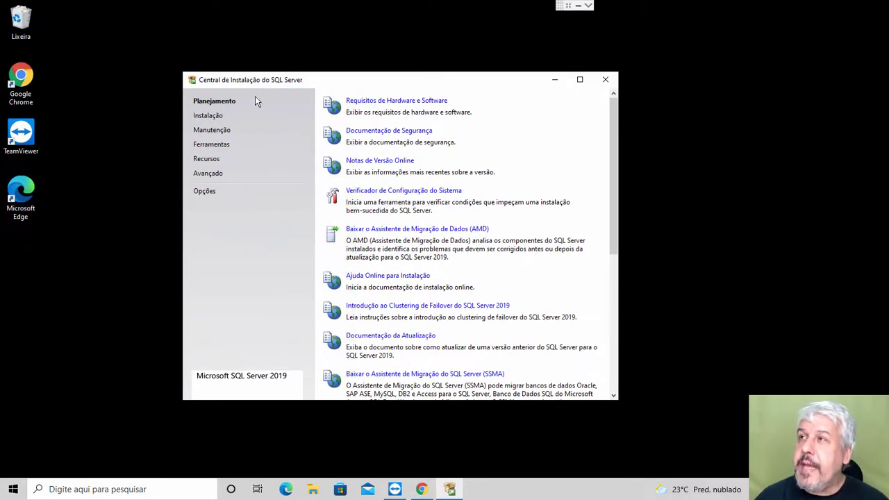
key("ctrl+1")
left_click(213, 116)
left_click_drag(171, 104, 242, 128)
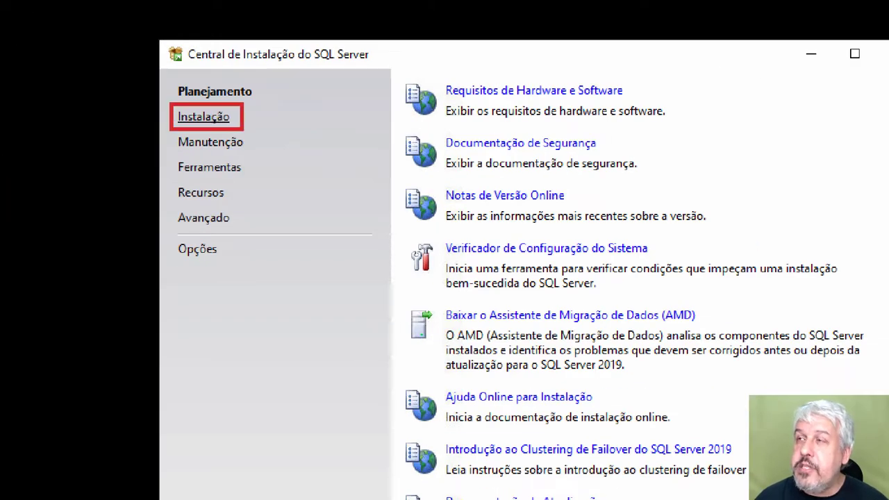
key("Escape")
left_click(209, 117)
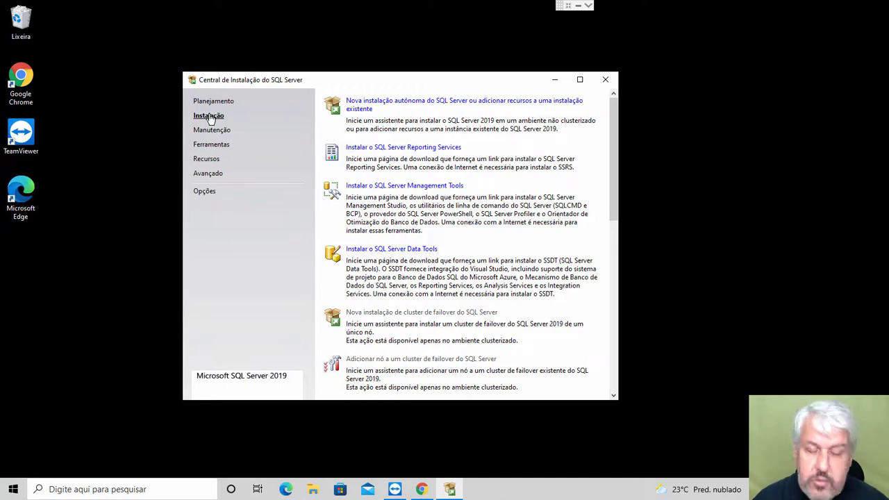
Step: Choose 'Nova instalação autônoma do SQL Server ou adicionar recursos a uma instalação existente'
key("ctrl+1")
left_click(574, 128)
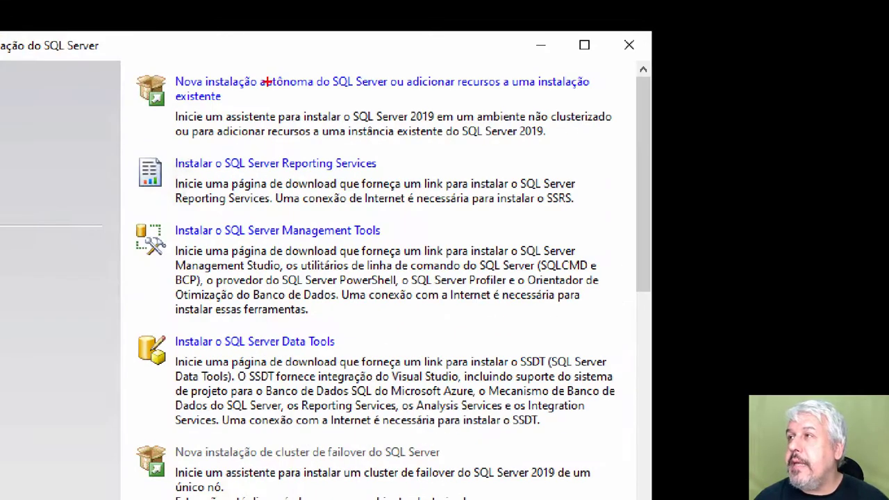
left_click_drag(129, 61, 616, 108)
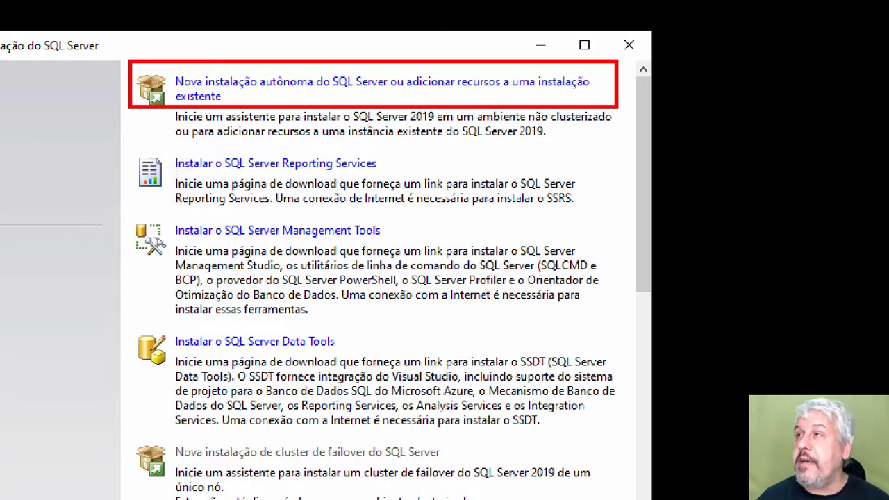
key("Escape")
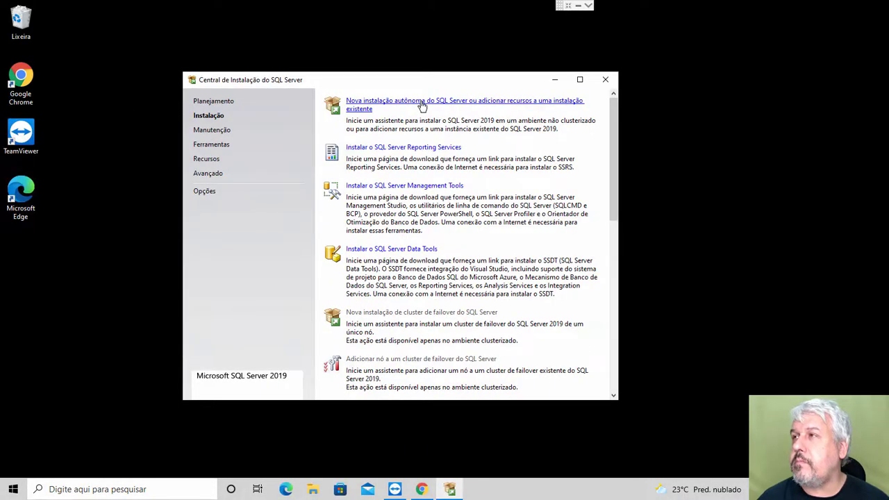
left_click(422, 104)
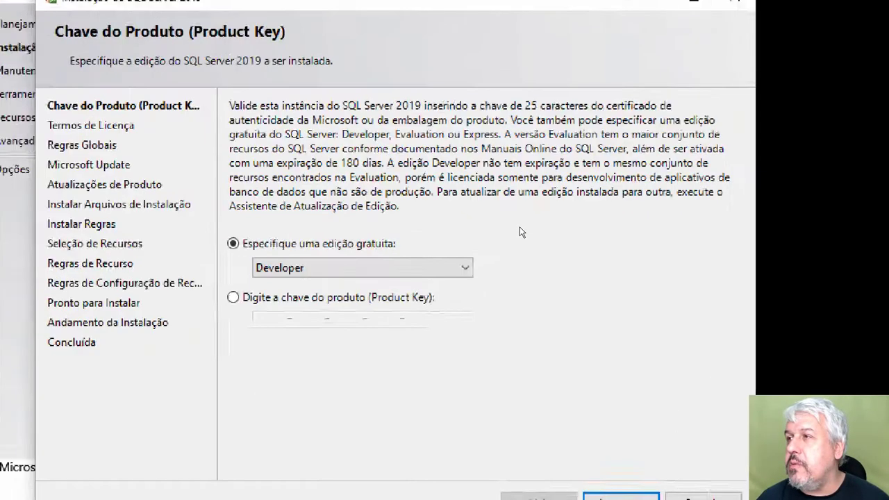
Step: Leave 'Especifique uma edição gratuita' on Developer and proceed to the license terms
mouse_move(189, 224)
left_mouse_down()
mouse_move(374, 283)
mouse_move(504, 288)
left_mouse_up()
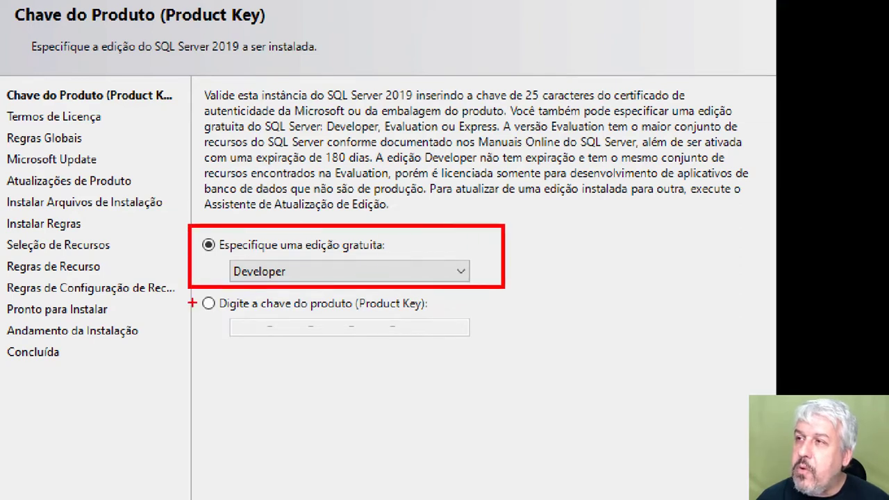
mouse_move(188, 281)
left_mouse_down()
mouse_move(317, 333)
mouse_move(509, 343)
left_mouse_up()
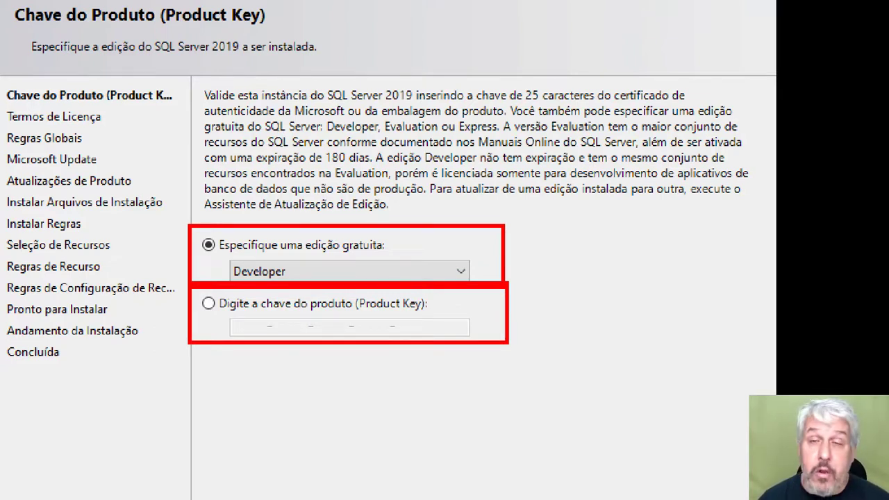
key("Escape")
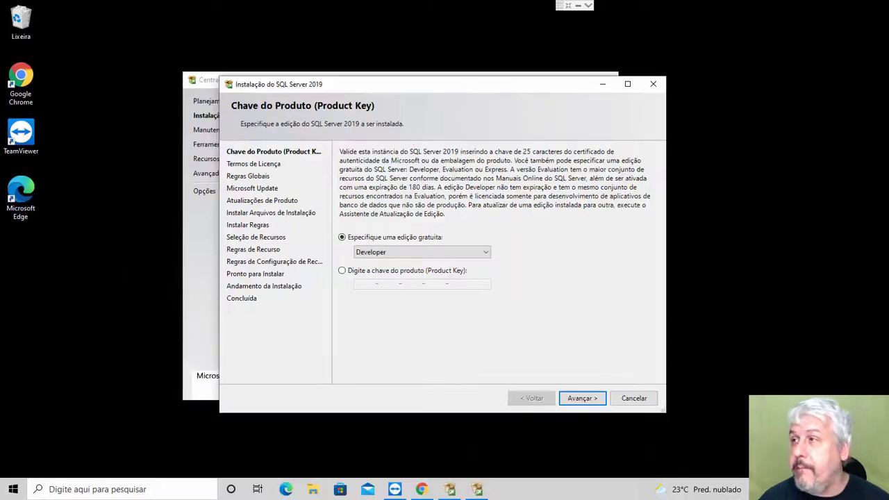
left_click(582, 399)
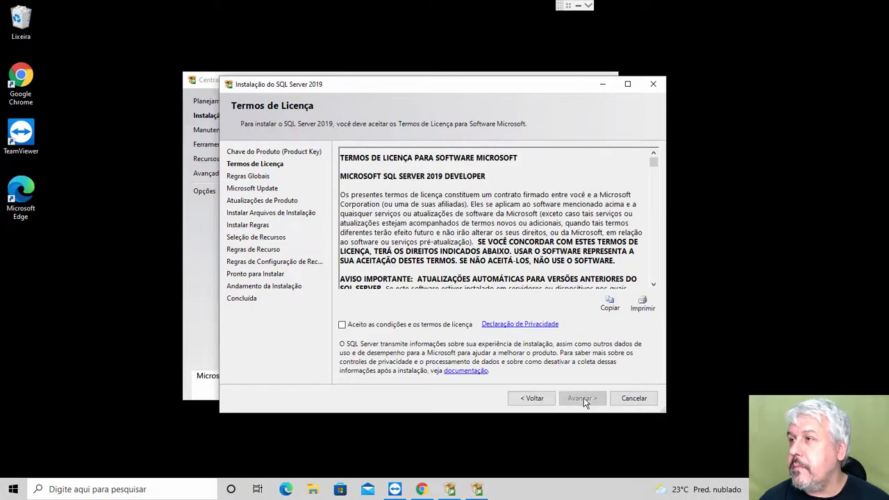
Step: Accept the license terms and tick 'Usar o Microsoft Update' before continuing
left_click(342, 324)
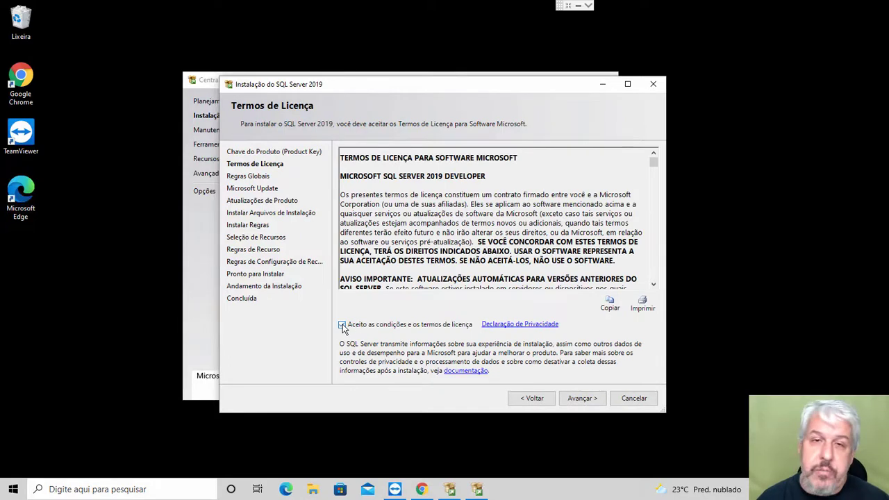
left_click(582, 399)
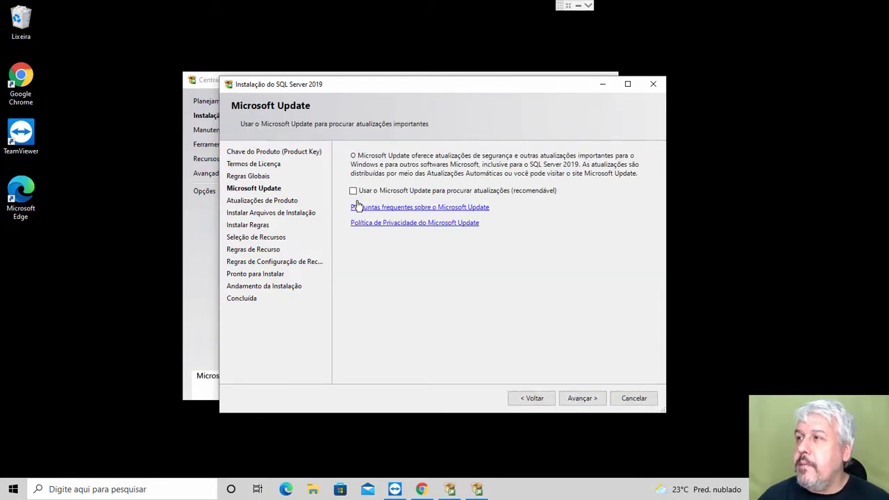
left_click(354, 191)
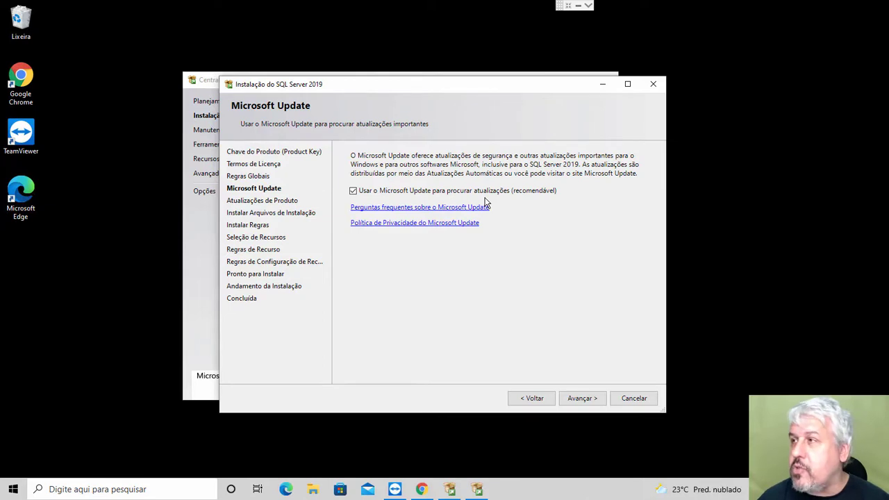
left_click(580, 398)
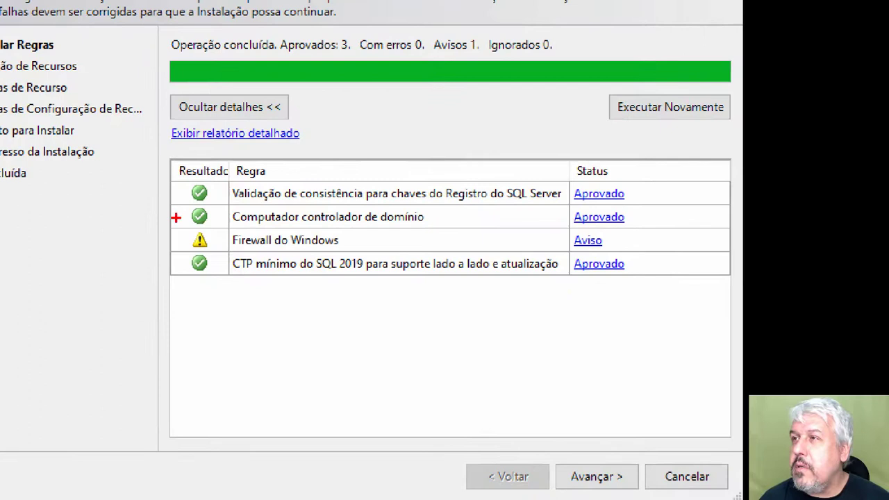
Step: Review the Instalar Regras results: 3 rules passed, 0 errors, one Windows Firewall warning
left_click_drag(175, 218, 354, 257)
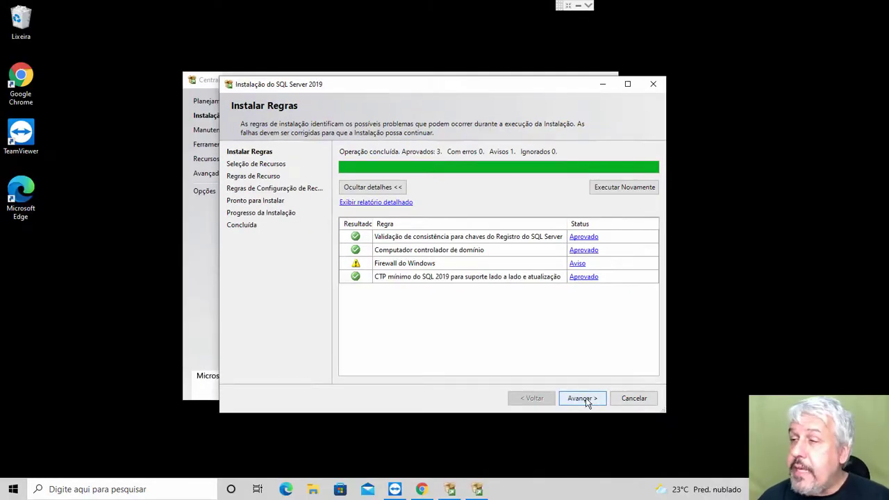
Step: Tick 'Serviços de Mecanismo de Banco de Dados' and 'Conectividade das Ferramentas de Cliente', keeping default directories
left_click(582, 398)
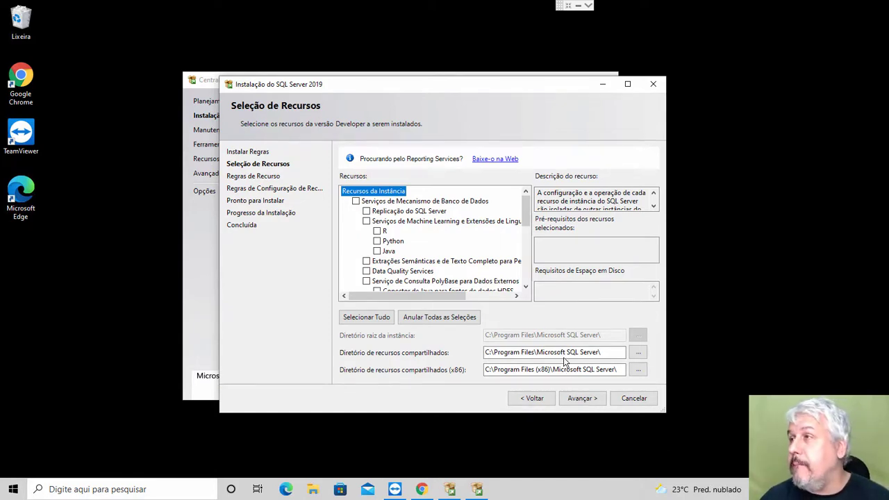
left_click_drag(526, 206, 533, 266)
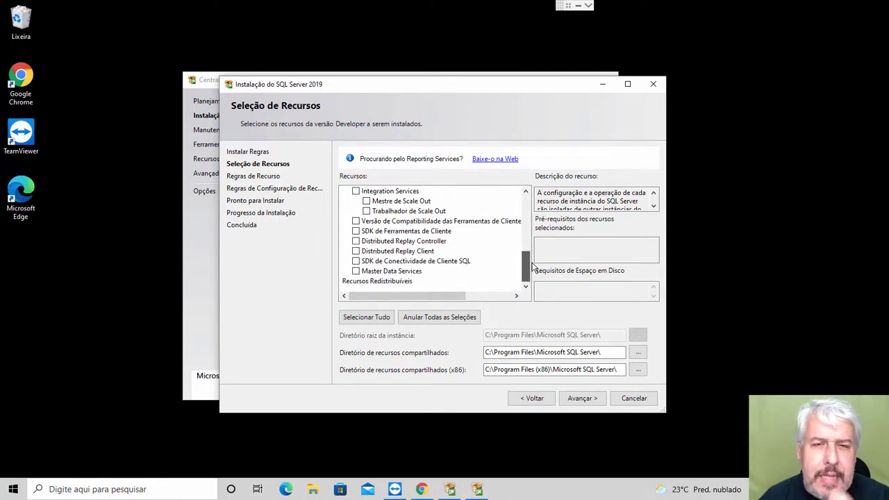
left_click_drag(533, 266, 536, 193)
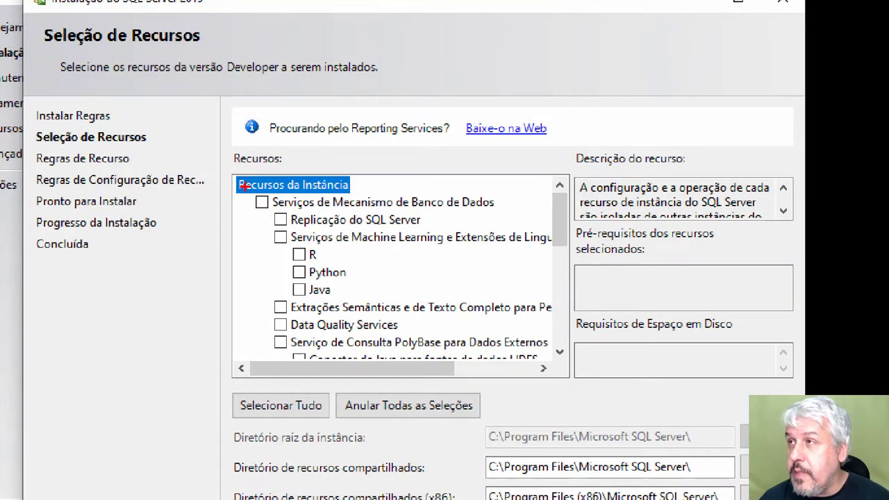
mouse_move(243, 185)
left_mouse_down()
mouse_move(371, 210)
mouse_move(520, 214)
left_mouse_up()
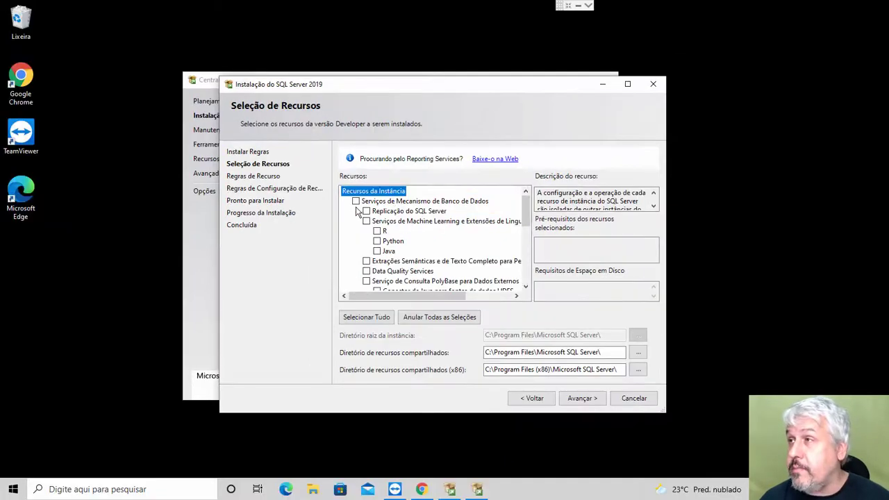
left_click(262, 202)
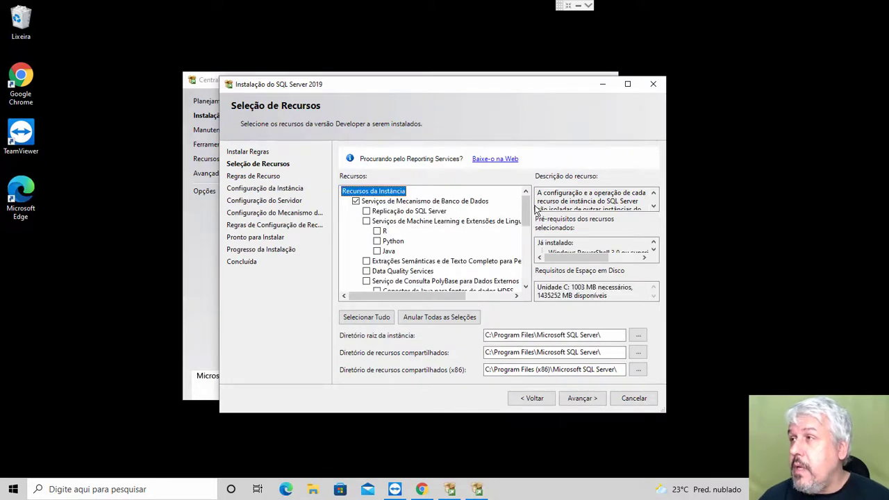
left_click_drag(525, 200, 530, 252)
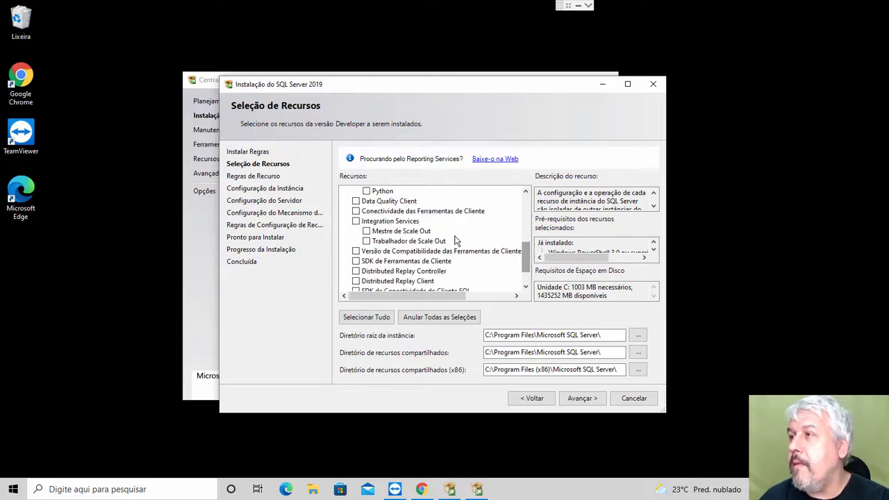
left_click(355, 211)
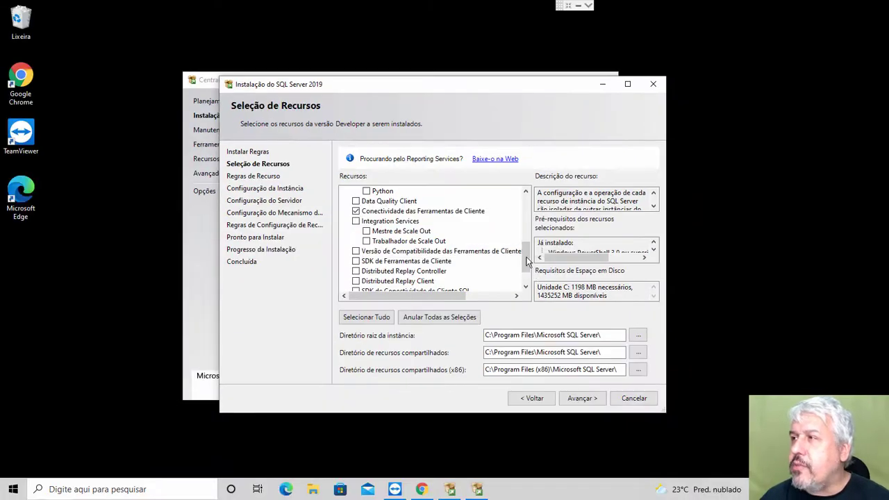
scroll(540, 314, "down", 1)
left_click_drag(526, 275, 520, 203)
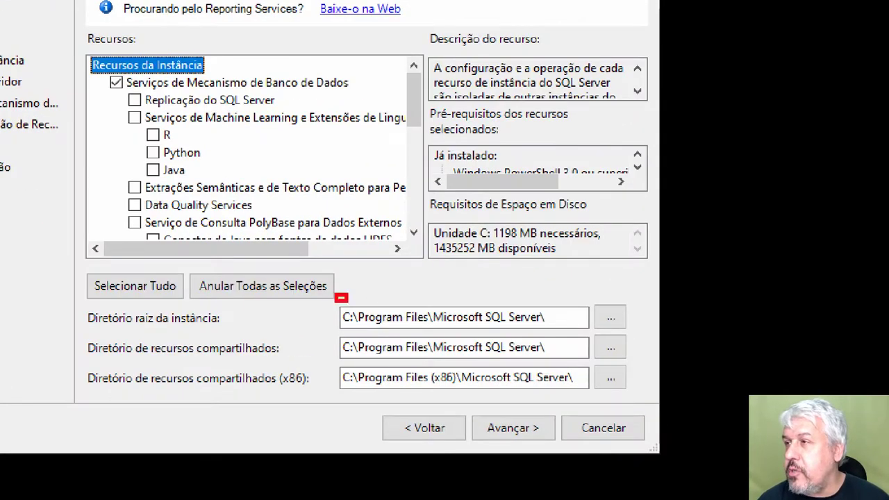
left_click_drag(337, 295, 641, 398)
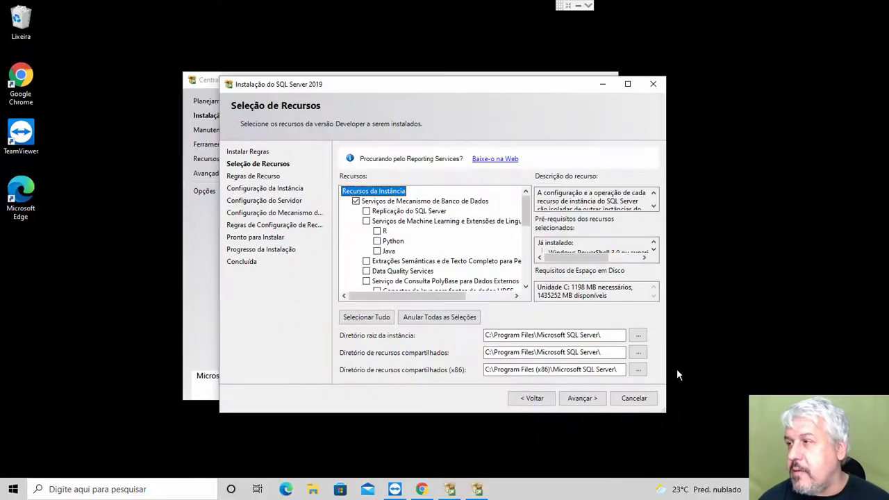
left_click(526, 432)
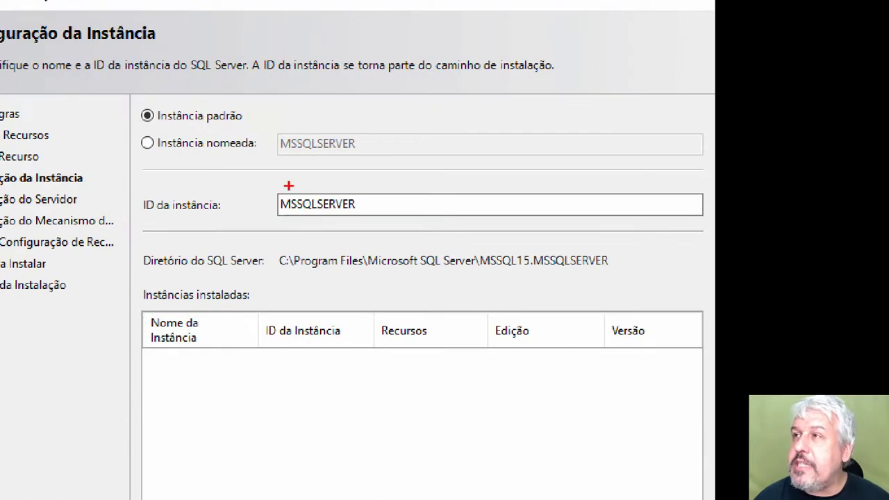
Step: Keep 'Instância padrão' with ID MSSQLSERVER and advance to Server Configuration
left_click_drag(262, 182, 379, 224)
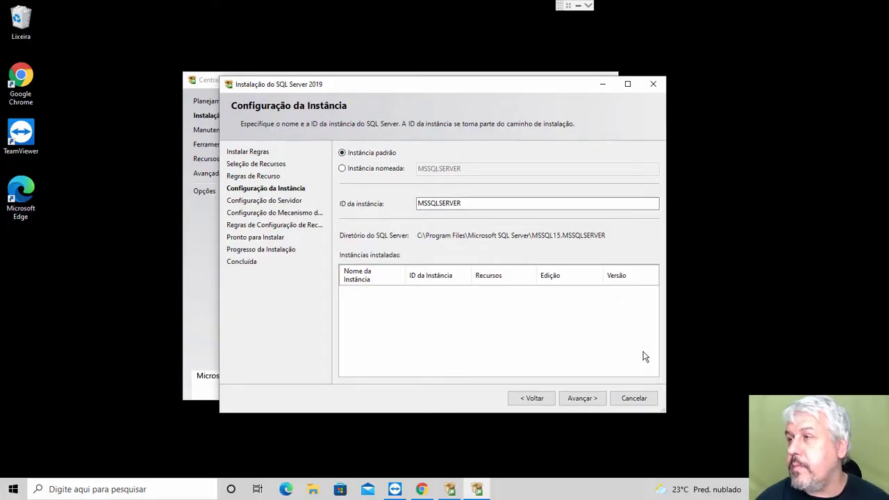
left_click(582, 398)
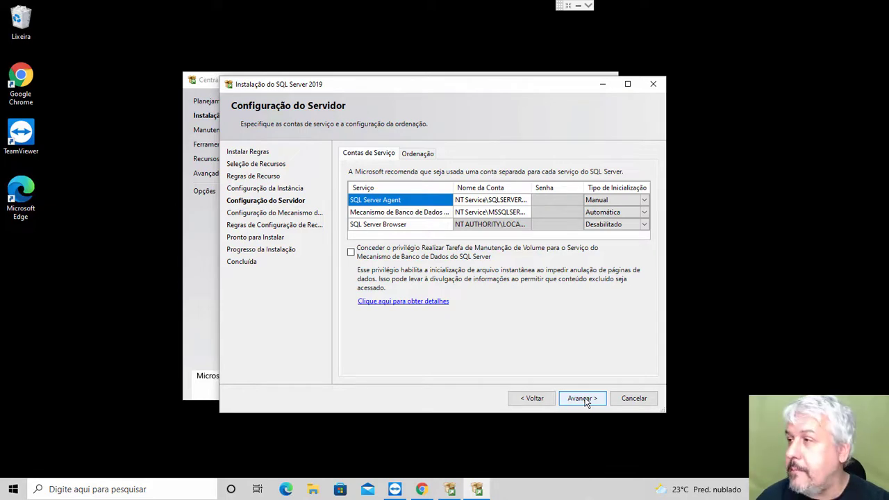
Step: Keep the default NT Service accounts and startup types, and continue to Database Engine configuration
left_click(582, 399)
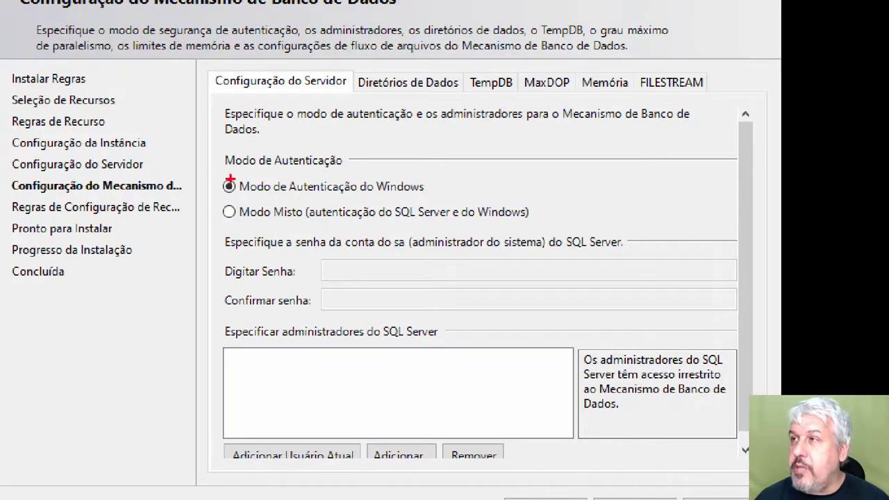
mouse_move(211, 170)
left_mouse_down()
mouse_move(318, 195)
mouse_move(445, 198)
left_mouse_up()
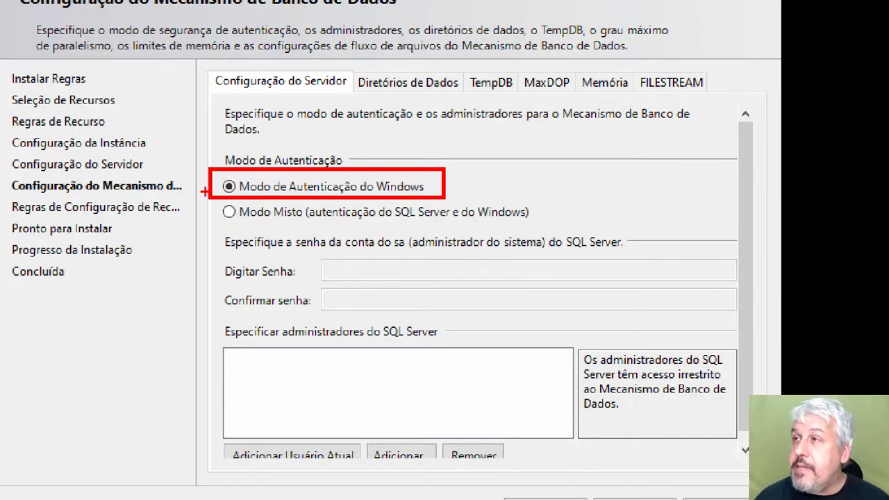
mouse_move(207, 195)
left_mouse_down()
mouse_move(446, 222)
mouse_move(548, 224)
left_mouse_up()
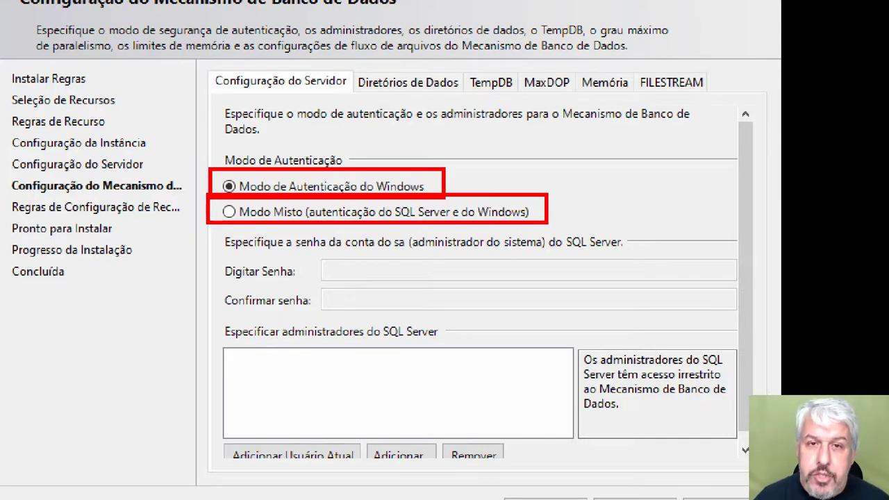
key("Escape")
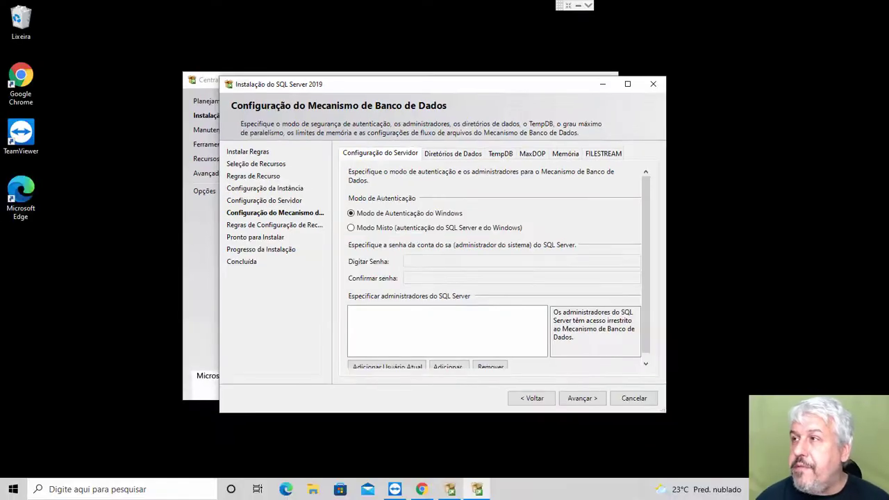
Step: Choose Modo Misto authentication, then enter and confirm the sa account password
left_click(351, 227)
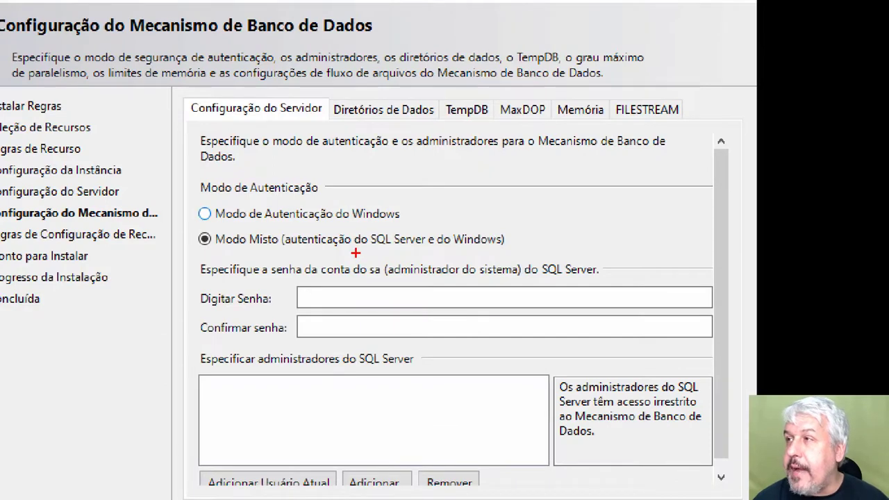
left_click_drag(355, 253, 397, 283)
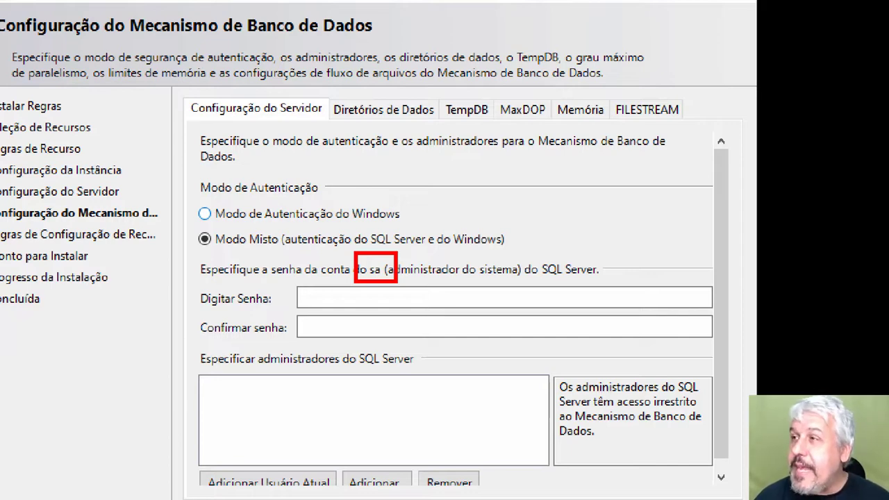
left_click_drag(294, 280, 378, 313)
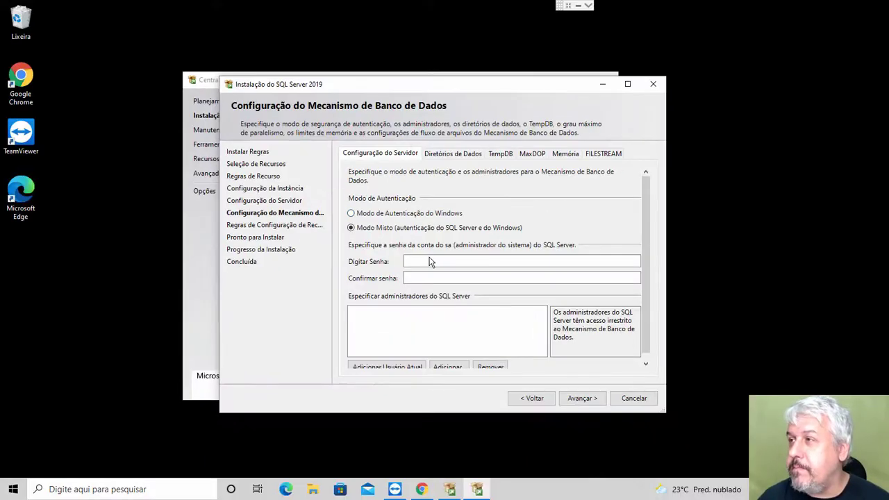
left_click(340, 296)
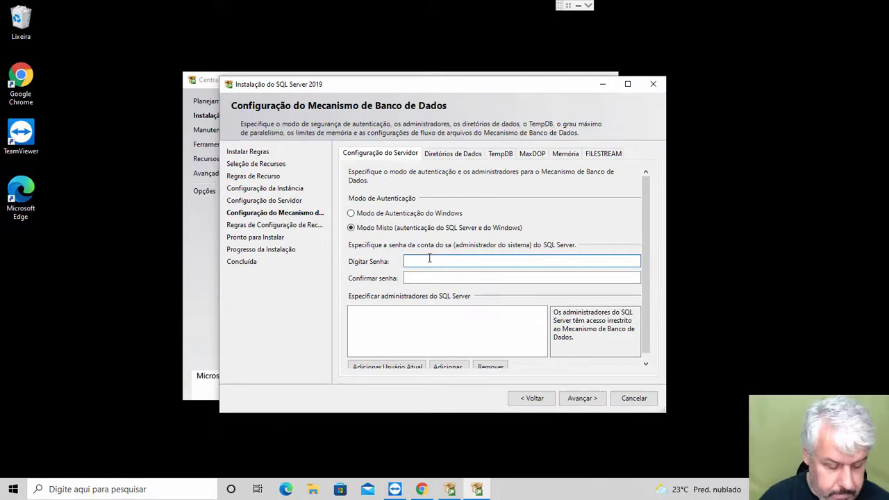
type("123")
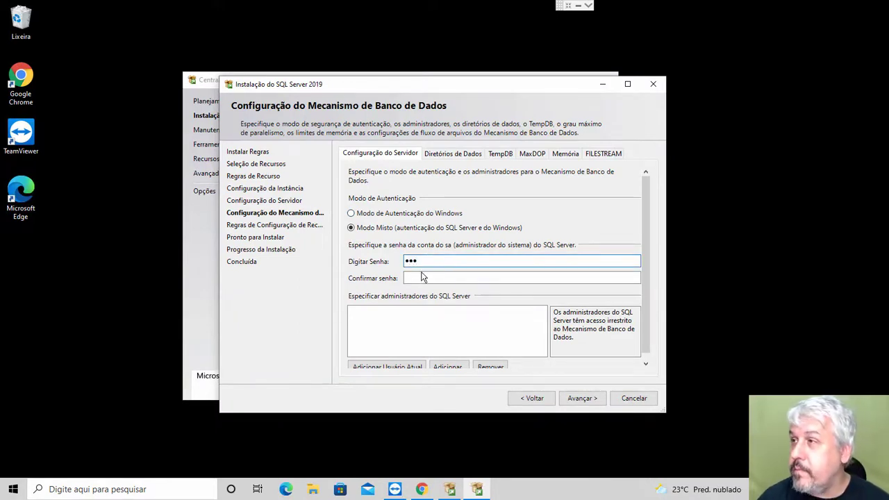
left_click(420, 275)
type("123")
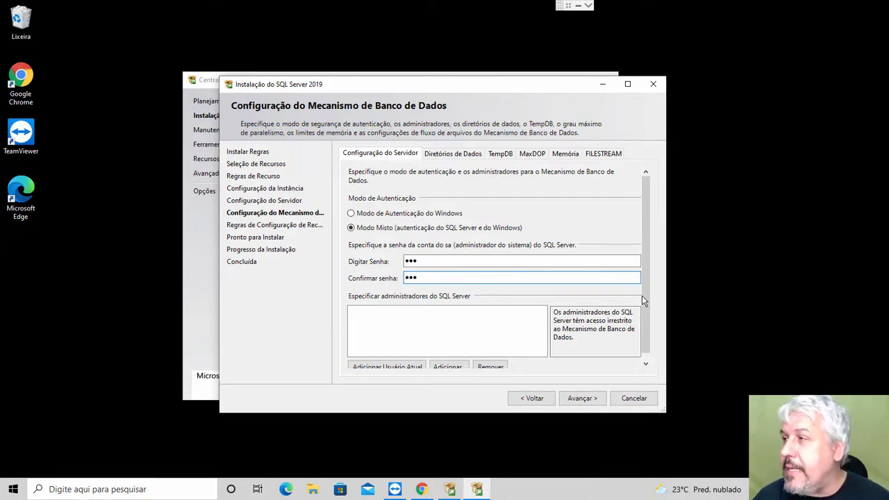
scroll(646, 305, "down", 1)
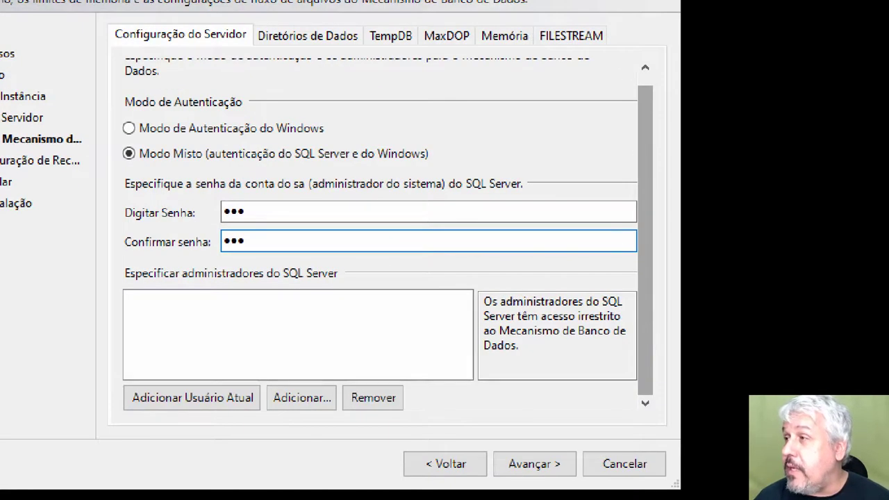
left_click_drag(624, 251, 666, 418)
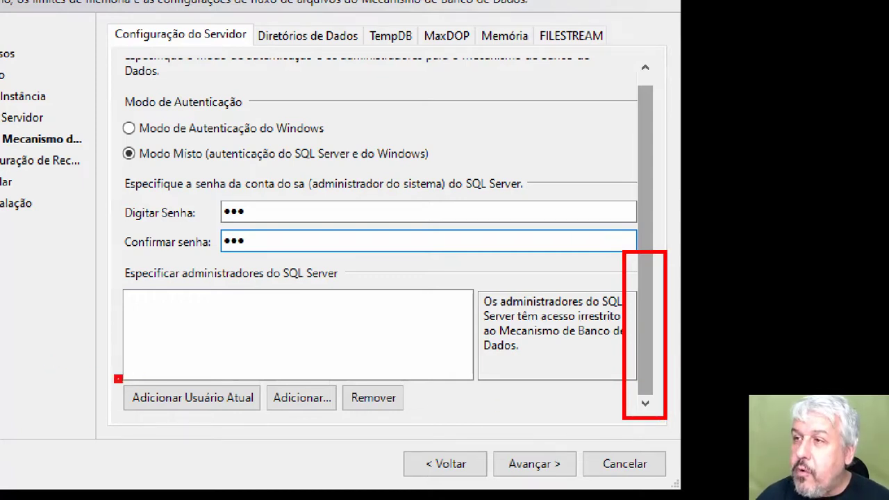
Step: Add the current Windows account to the SQL Server administrators list with Adicionar Usuário Atual
mouse_move(114, 377)
left_mouse_down()
mouse_move(223, 414)
mouse_move(273, 417)
left_mouse_up()
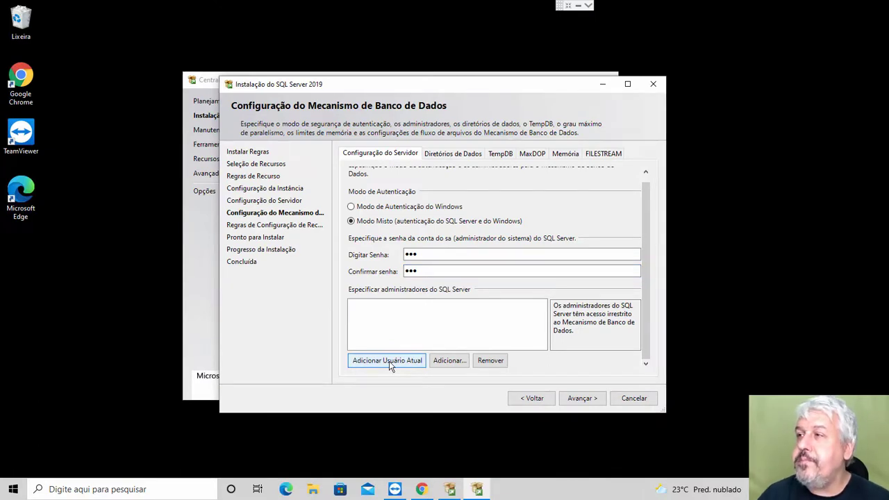
left_click(389, 361)
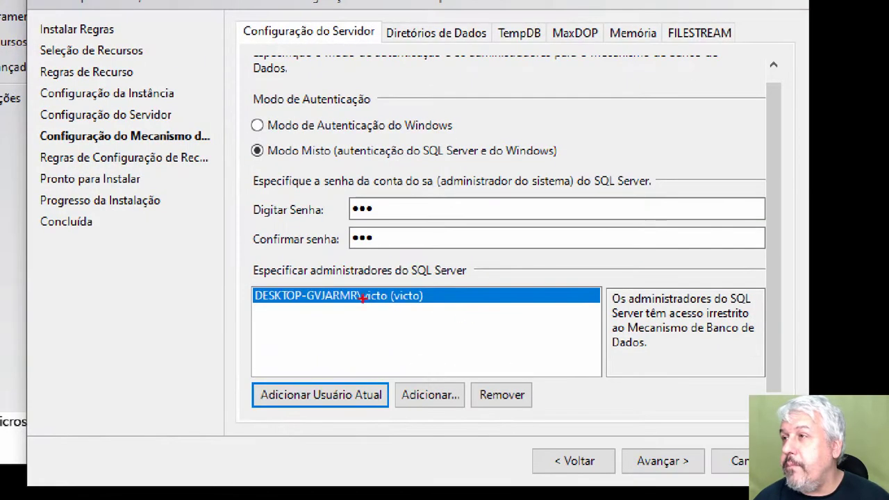
left_click_drag(247, 277, 439, 316)
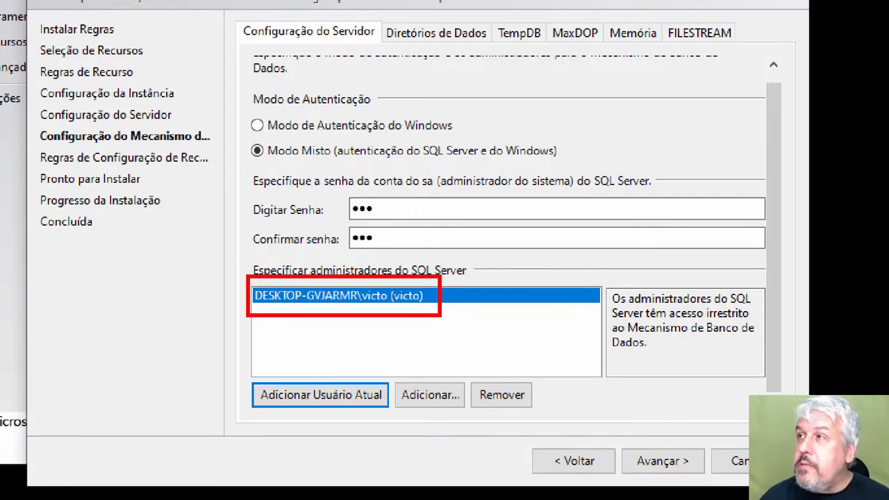
left_click_drag(415, 170, 444, 191)
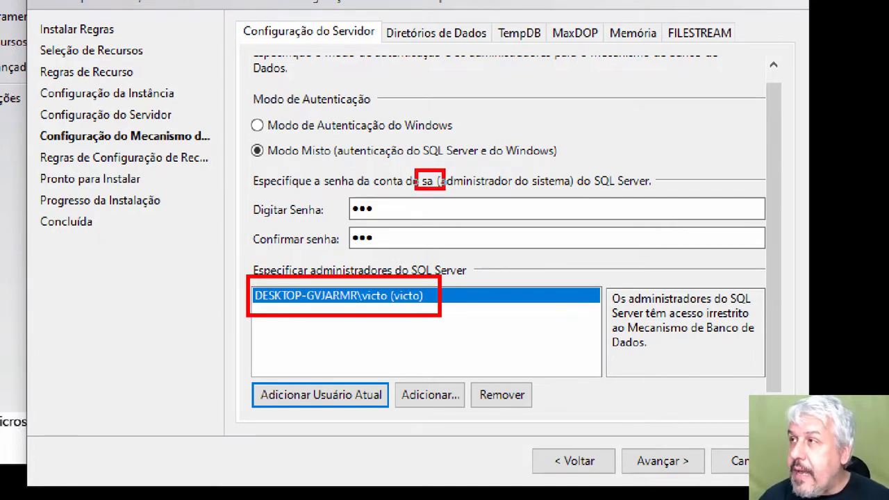
left_click_drag(340, 192, 392, 221)
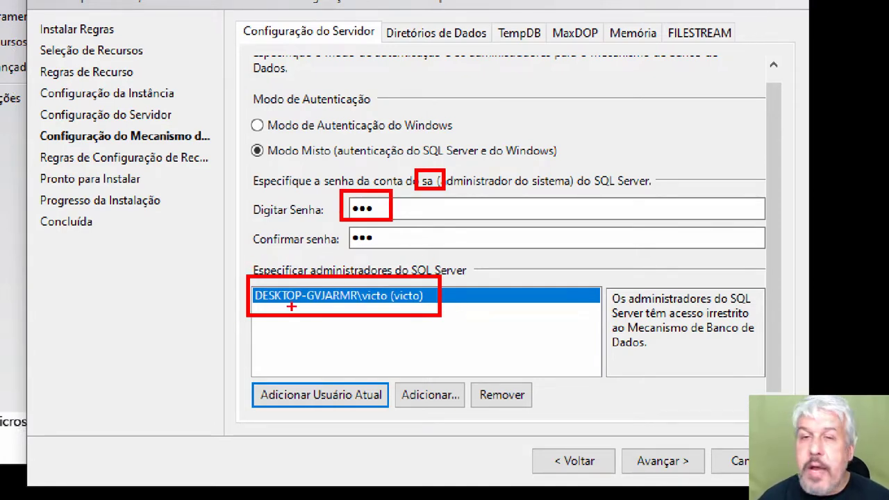
key("Escape")
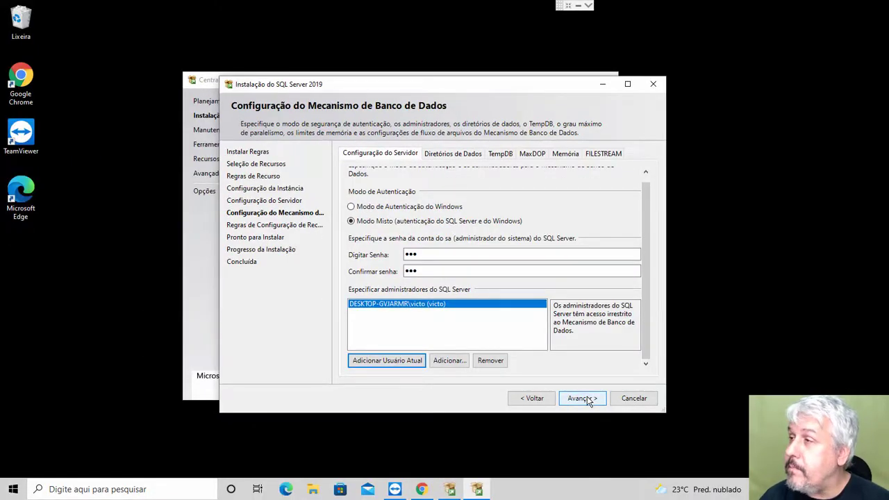
Step: Review the Pronto para Instalar summary and install SQL Server 2019 Developer until every feature shows Êxito
left_click(588, 398)
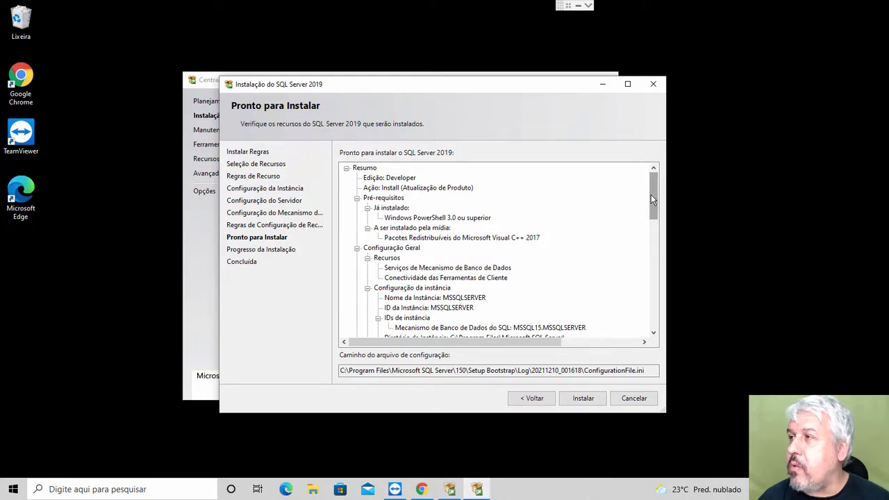
mouse_move(649, 195)
left_mouse_down()
mouse_move(660, 314)
mouse_move(660, 184)
left_mouse_up()
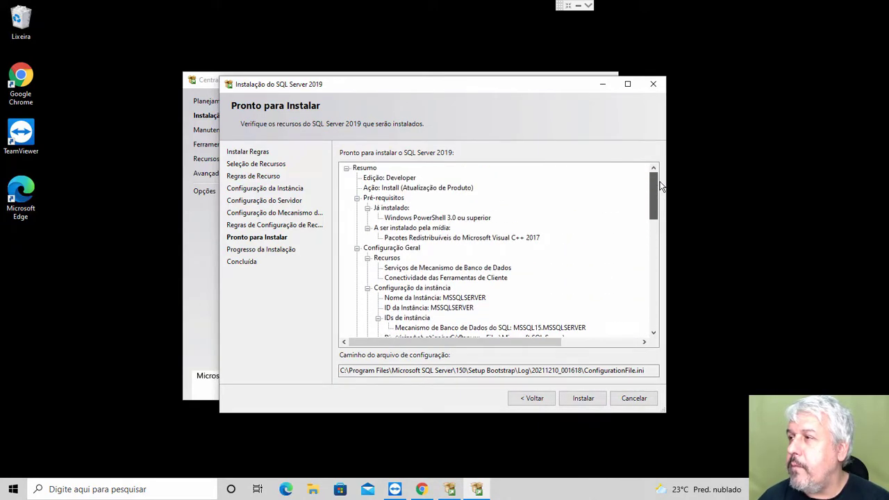
left_click(586, 400)
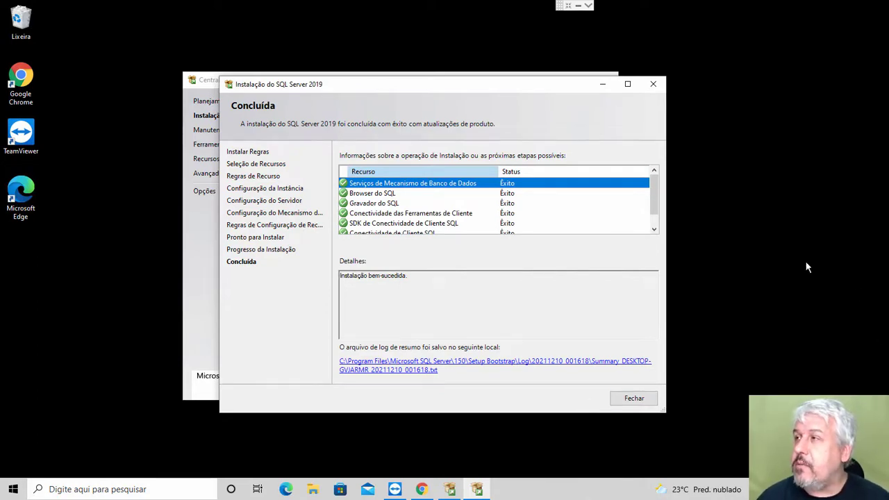
Step: Close the completed setup wizard and the Central de Instalação do SQL Server window
mouse_move(654, 200)
left_mouse_down()
mouse_move(653, 216)
mouse_move(653, 207)
left_mouse_up()
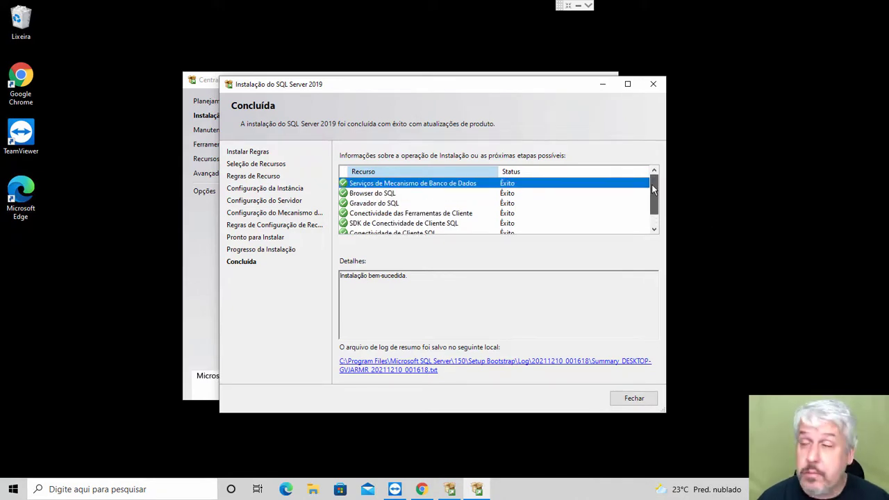
left_click(634, 398)
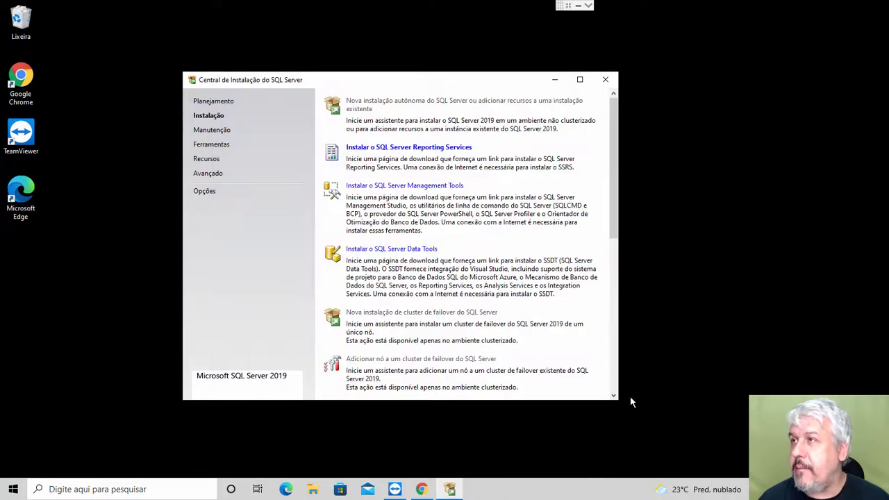
left_click(610, 83)
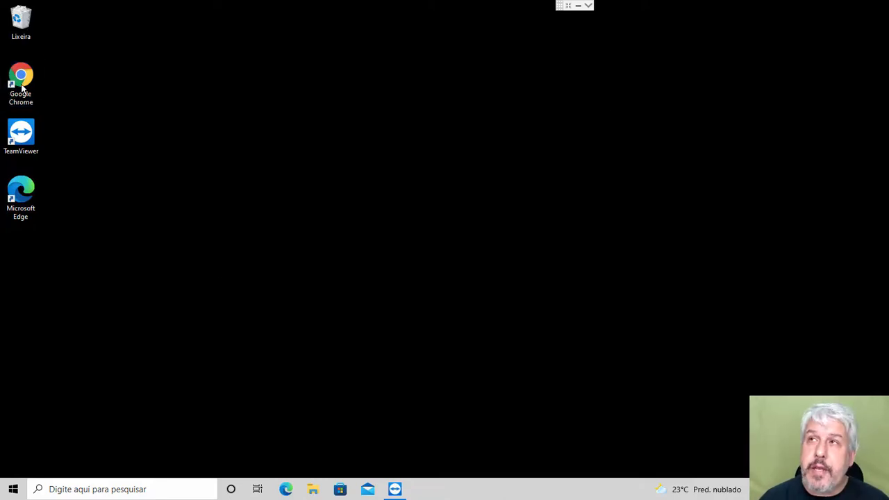
Step: Launch Chrome and search Google for 'SQL SERVER MANAGEMENT STUDUI DOWNLOAD'
double_click(21, 80)
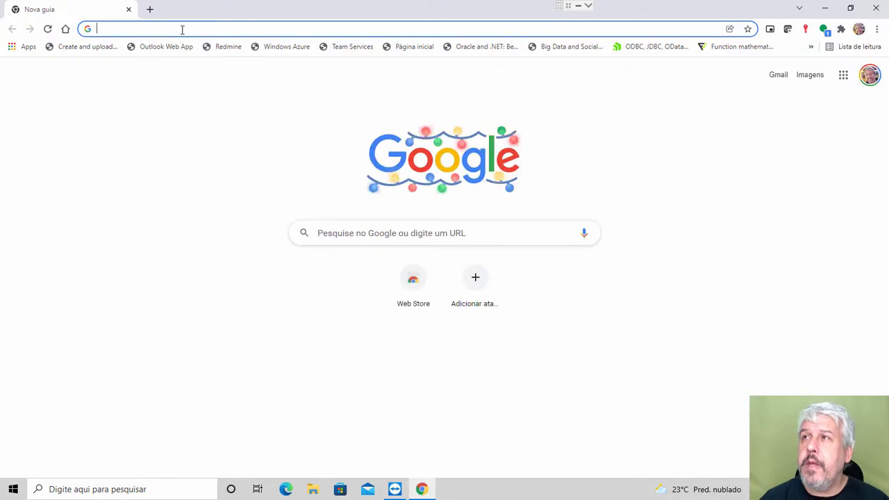
left_click(184, 31)
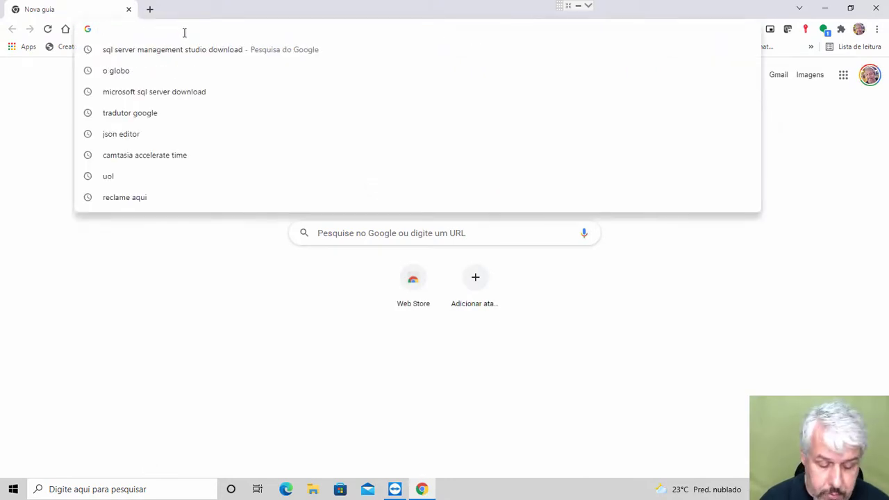
type("SQL S")
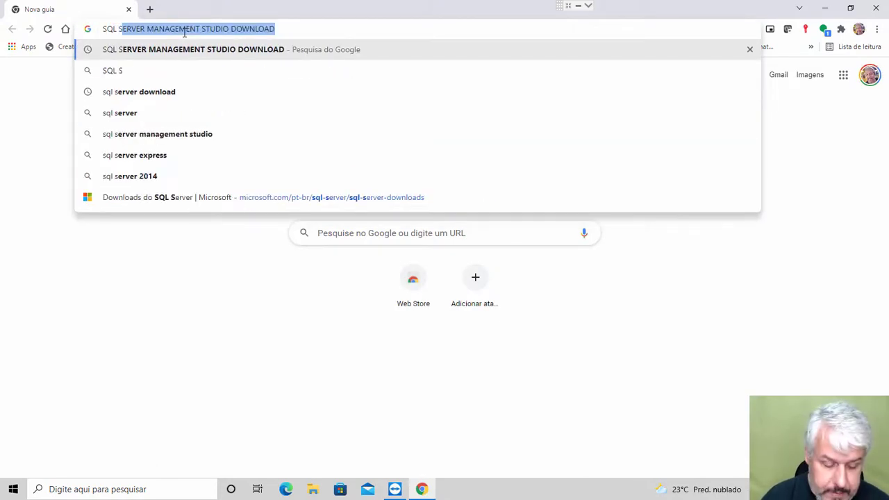
type("ERVER MANAGEMENT ")
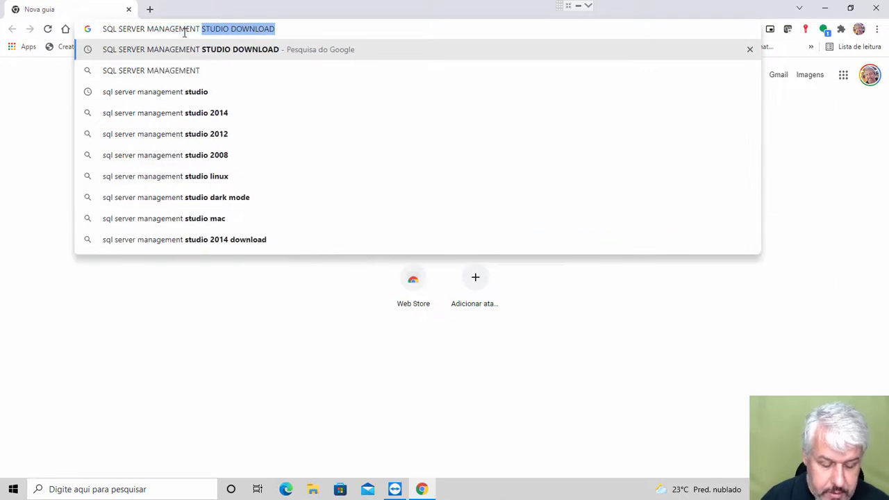
type("STU")
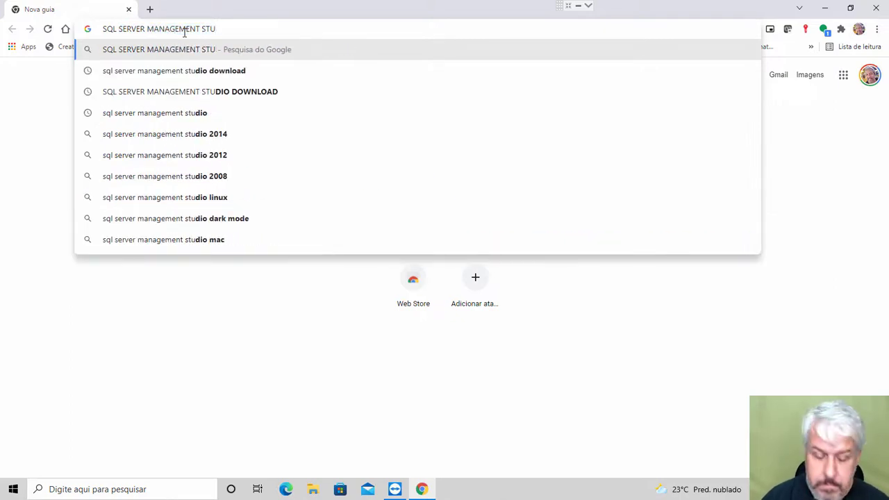
type("DUI DOWNLOAD")
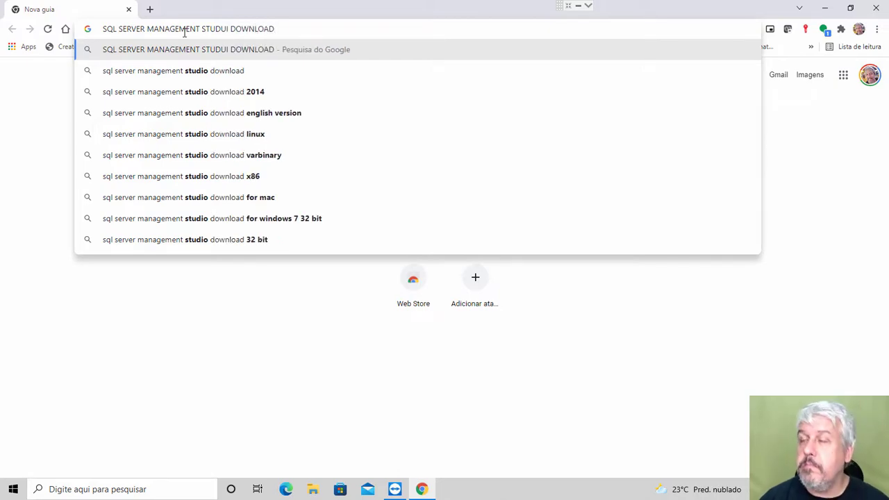
key("Return")
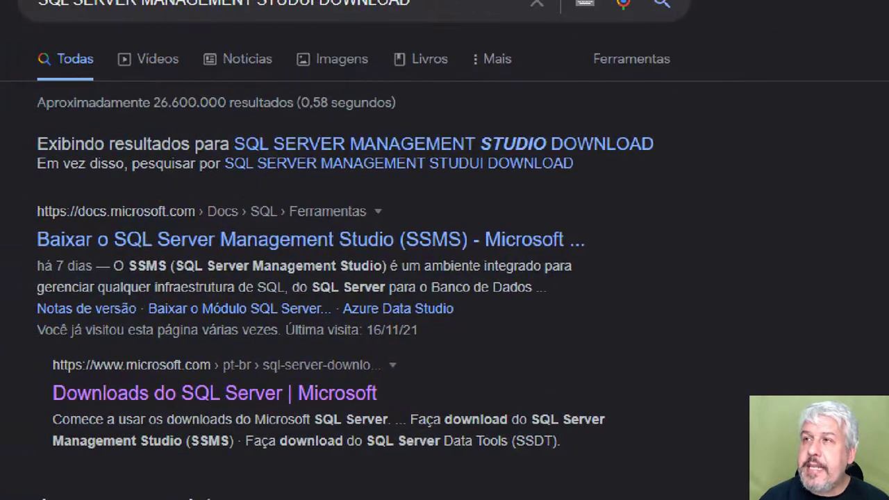
mouse_move(22, 223)
left_mouse_down()
mouse_move(159, 254)
mouse_move(602, 252)
left_mouse_up()
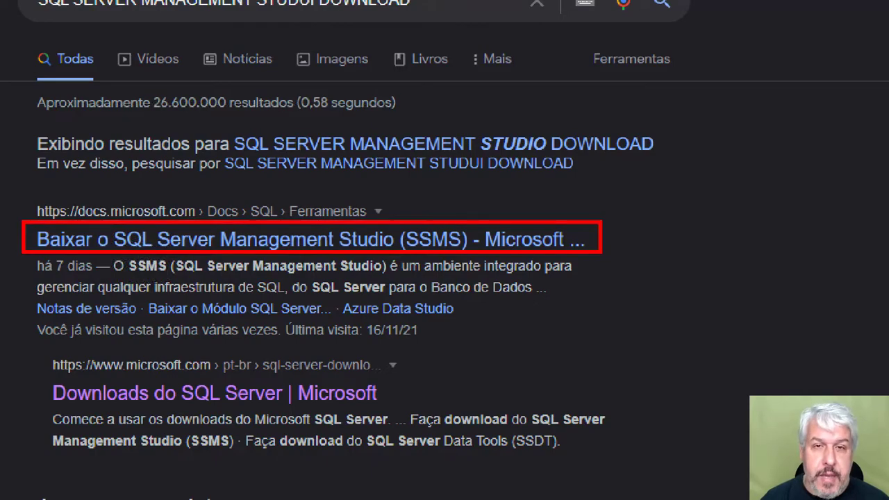
key("Escape")
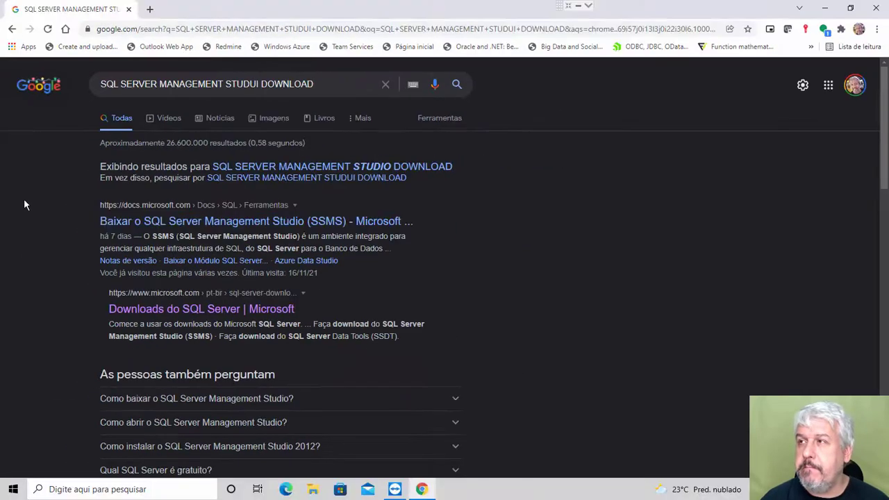
Step: Open the Microsoft Docs SSMS page and download the free SSMS 18.10 installer, SSMS-Setup-PTB.exe
left_click(235, 226)
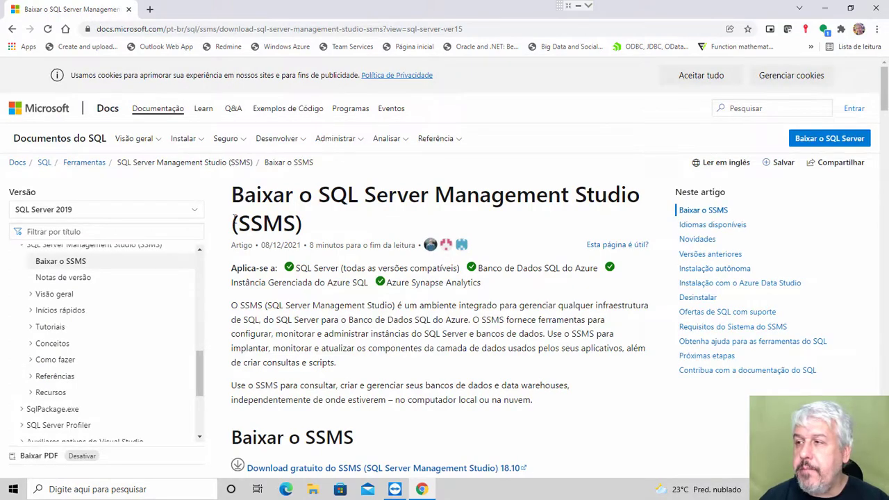
scroll(235, 222, "down", 2)
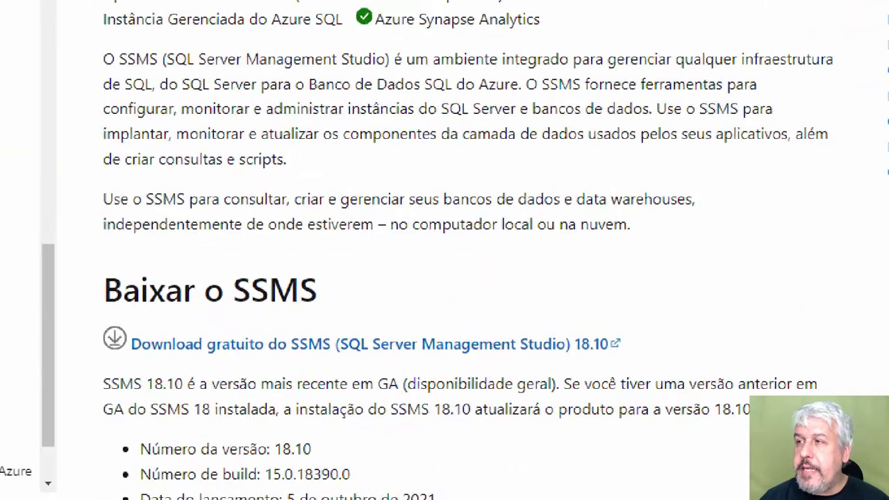
mouse_move(96, 320)
left_mouse_down()
mouse_move(298, 368)
mouse_move(637, 367)
left_mouse_up()
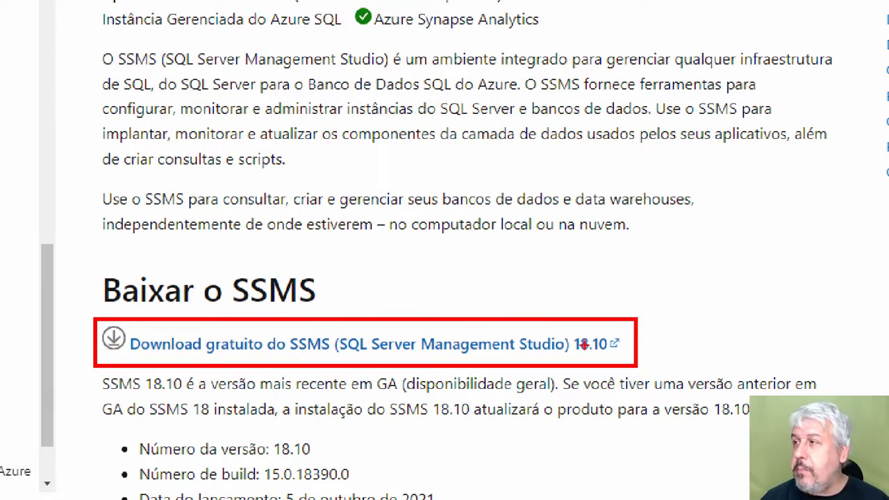
left_click_drag(566, 326, 618, 357)
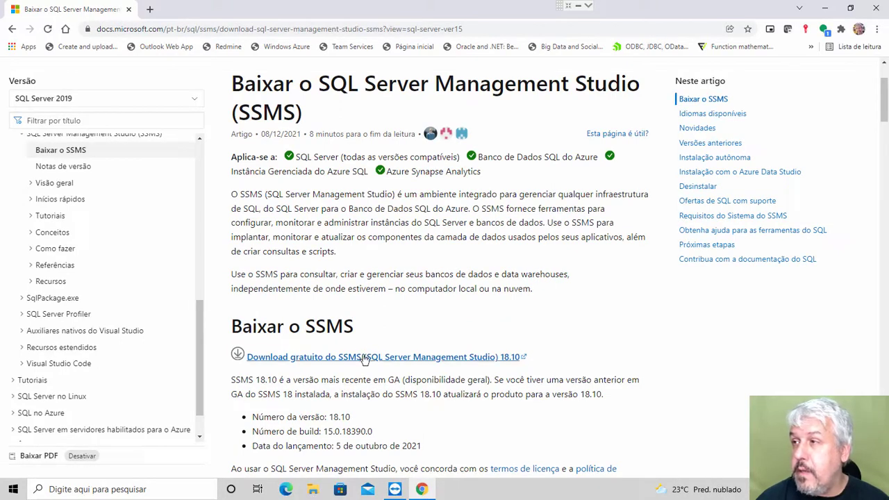
left_click(364, 357)
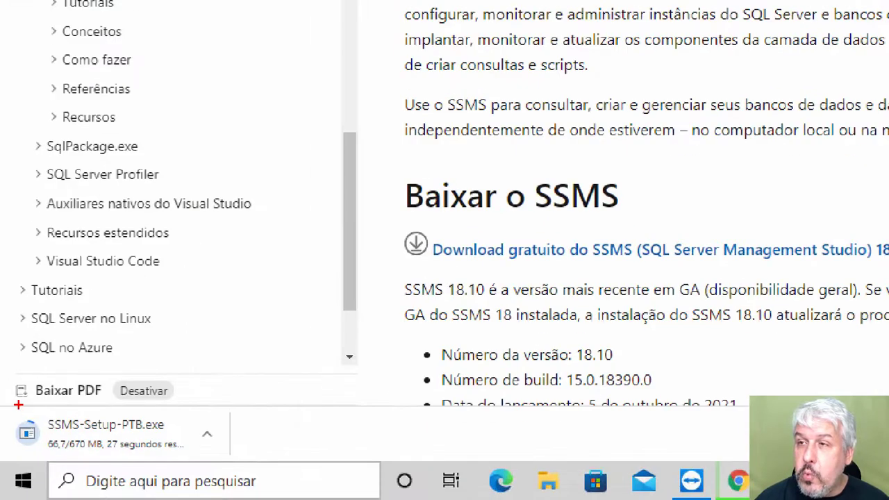
mouse_move(4, 402)
left_mouse_down()
mouse_move(58, 441)
mouse_move(232, 470)
left_mouse_up()
left_click_drag(61, 434, 105, 454)
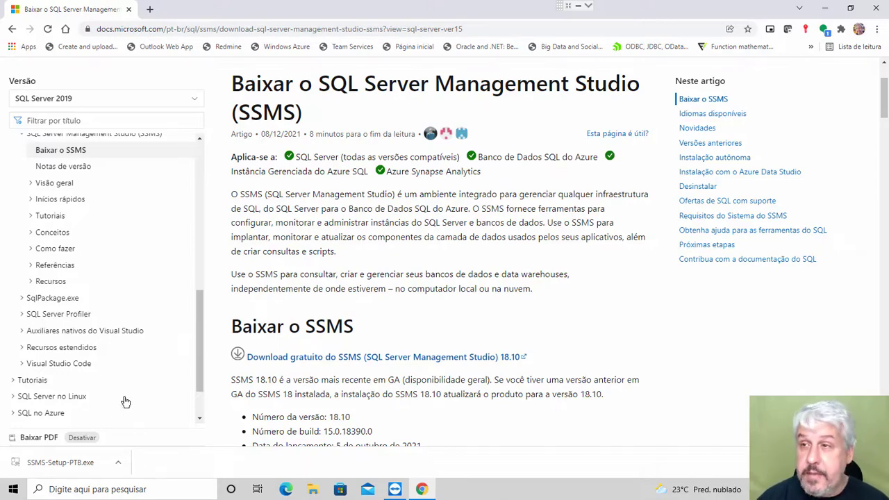
Step: Run SSMS-Setup-PTB.exe from Chrome's download bar and approve the User Account Control prompt
left_click(64, 462)
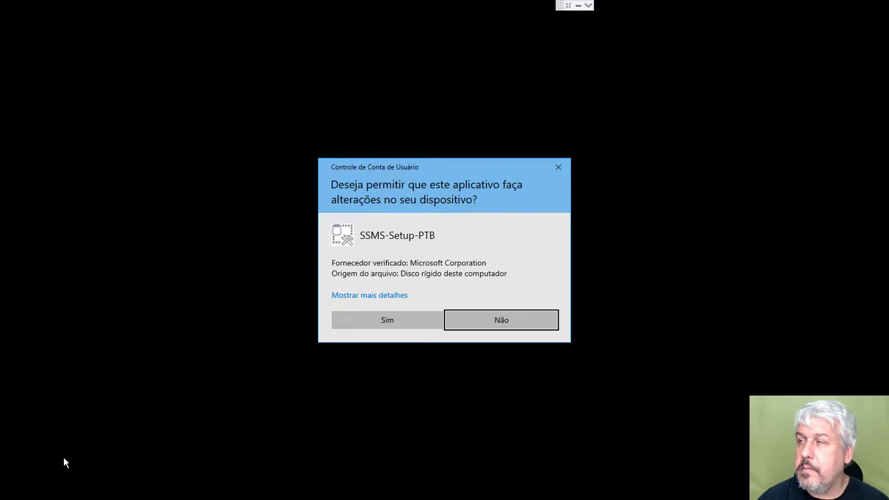
left_click(400, 319)
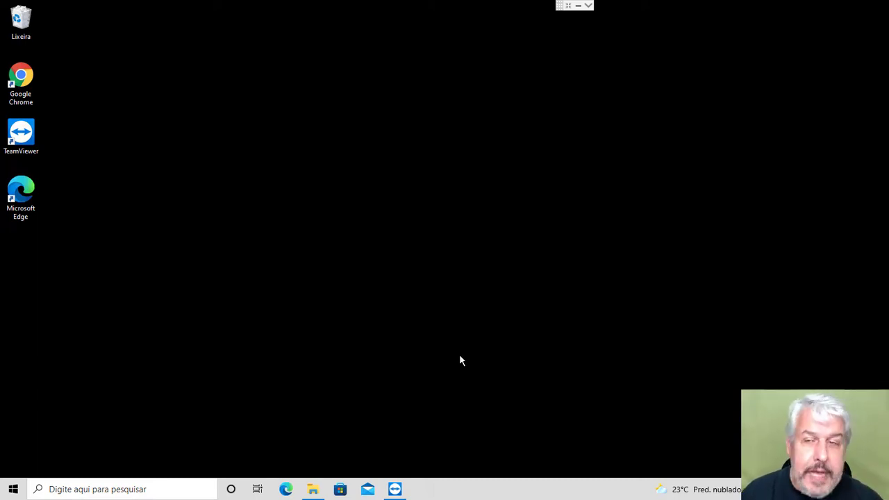
Step: Open File Explorer, run SSMS-Setup-PTB.exe from Downloads, and approve the User Account Control prompt
left_click(313, 490)
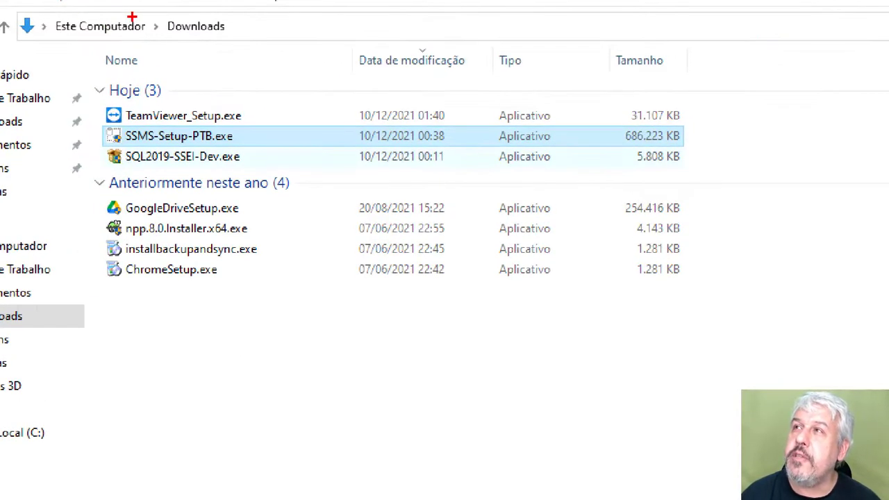
left_click_drag(146, 8, 277, 42)
mouse_move(96, 119)
left_mouse_down()
mouse_move(179, 147)
mouse_move(266, 147)
left_mouse_up()
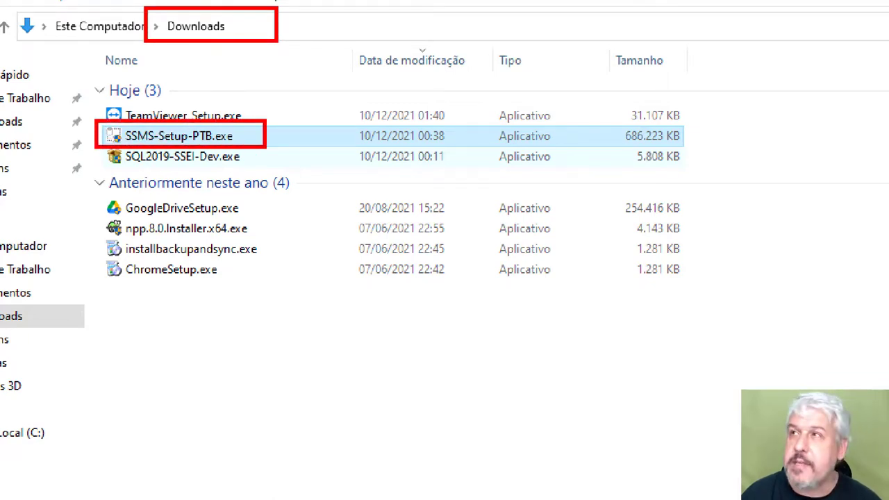
key("Escape")
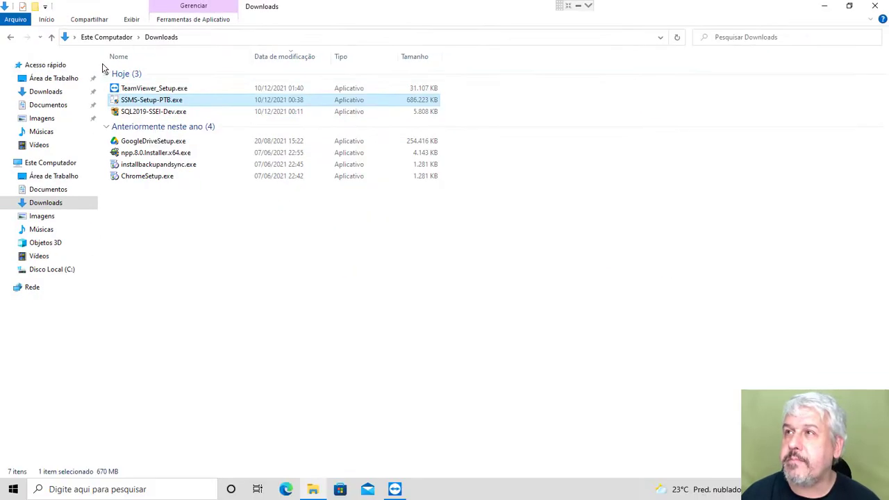
double_click(146, 101)
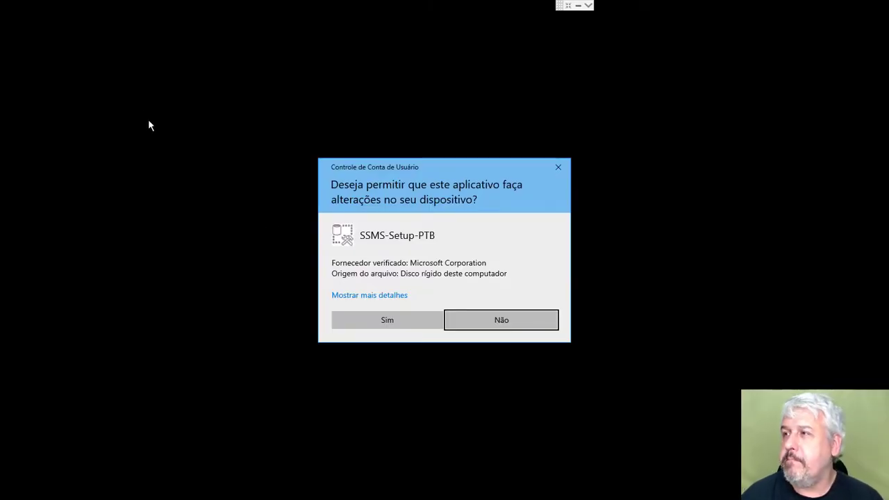
left_click(409, 324)
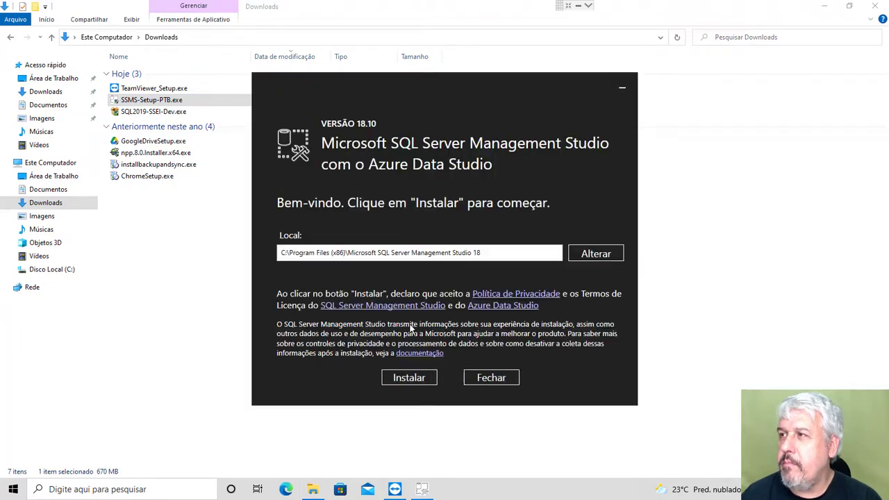
Step: Minimize File Explorer and install SSMS 18.10 into C:\Program Files (x86)\Microsoft SQL Server Management Studio 18
left_click(824, 6)
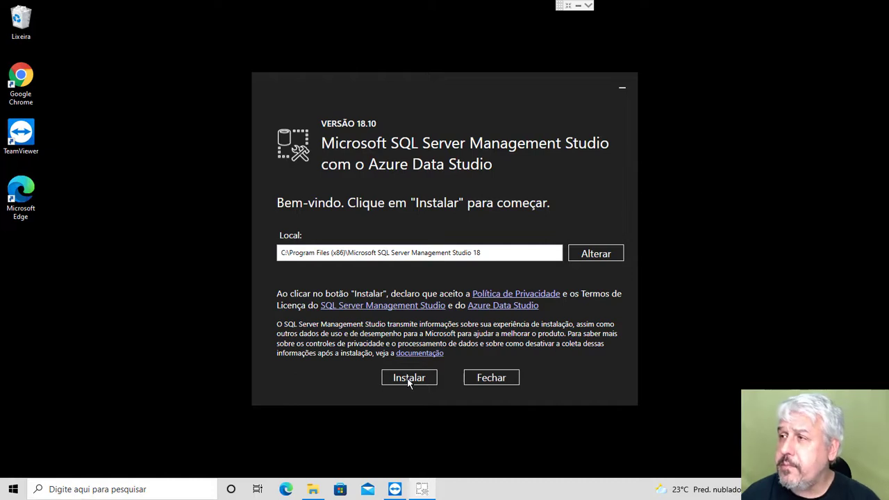
left_click(409, 381)
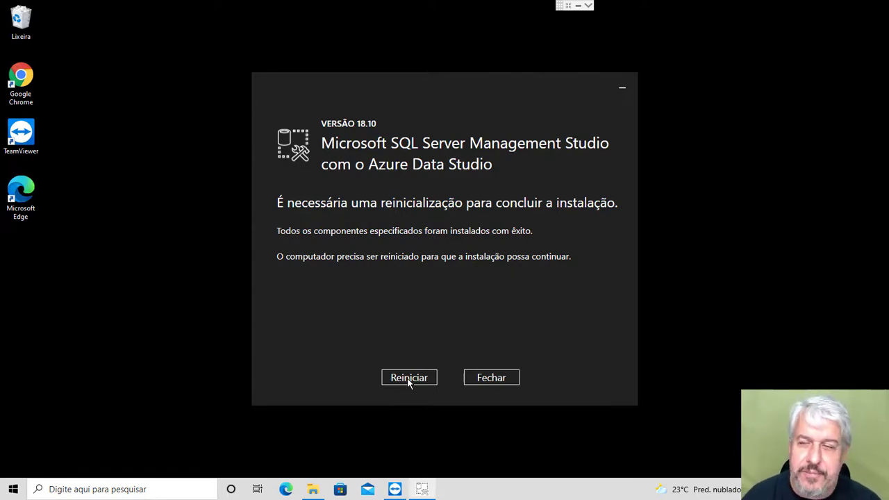
Step: Restart the computer so the SSMS 18.10 installation can finish
left_click(408, 379)
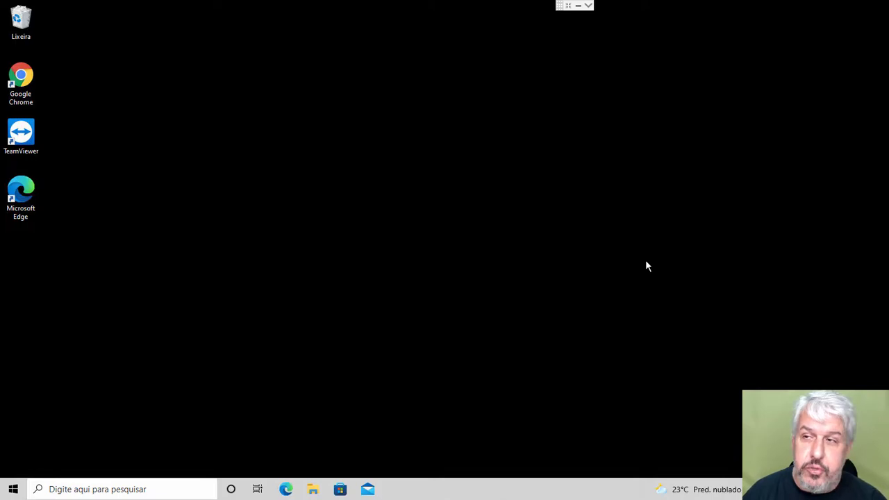
Step: Search Windows for 'sql' and launch Microsoft SQL Server Management Studio 18
left_click(59, 488)
type("sql")
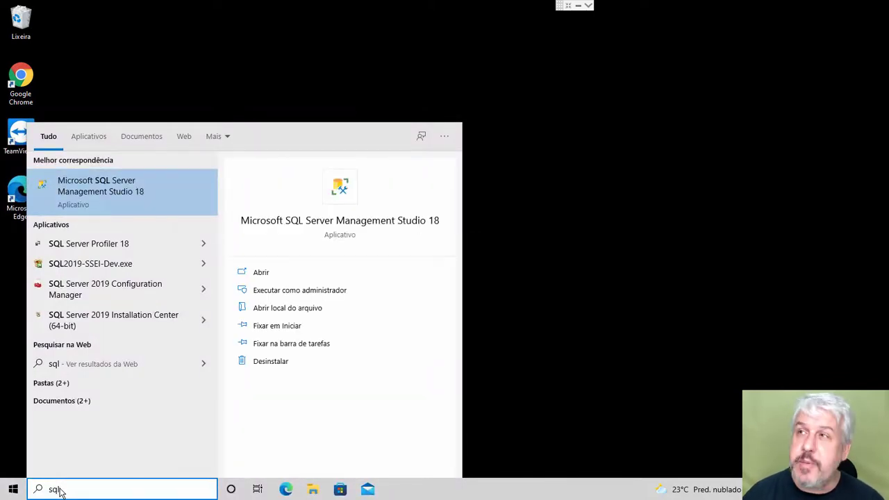
left_click(126, 194)
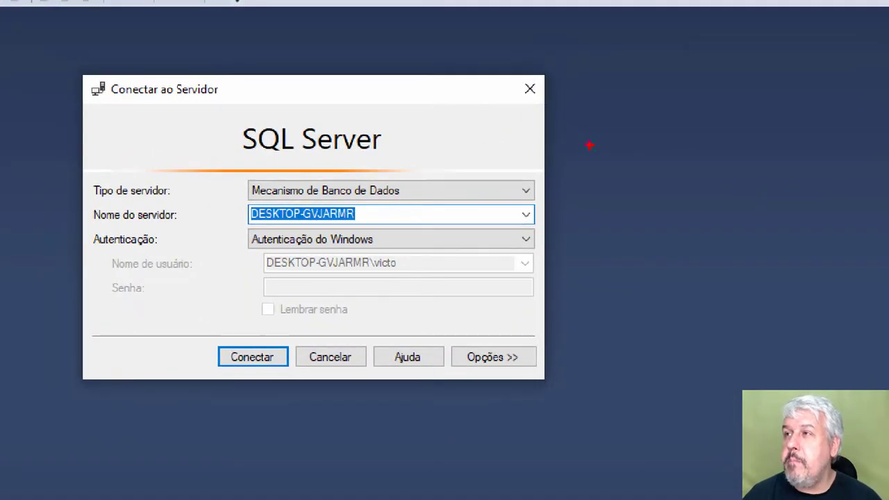
Step: Review the Conectar ao Servidor fields and expand the Autenticação dropdown
mouse_move(239, 223)
left_mouse_down()
mouse_move(284, 242)
mouse_move(382, 248)
left_mouse_up()
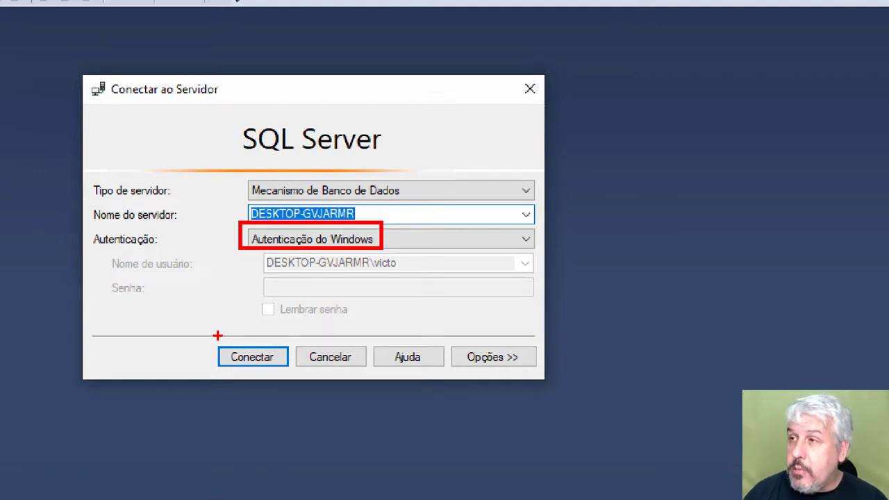
left_click_drag(211, 336, 296, 375)
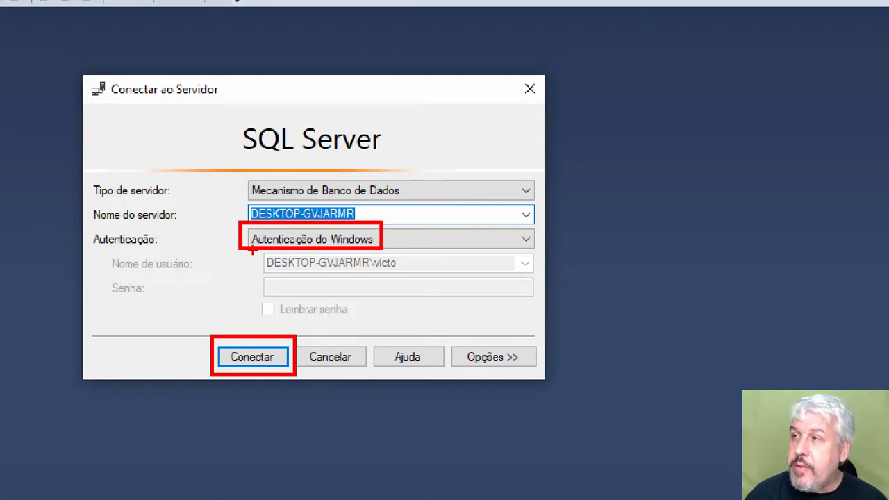
left_click_drag(251, 250, 422, 274)
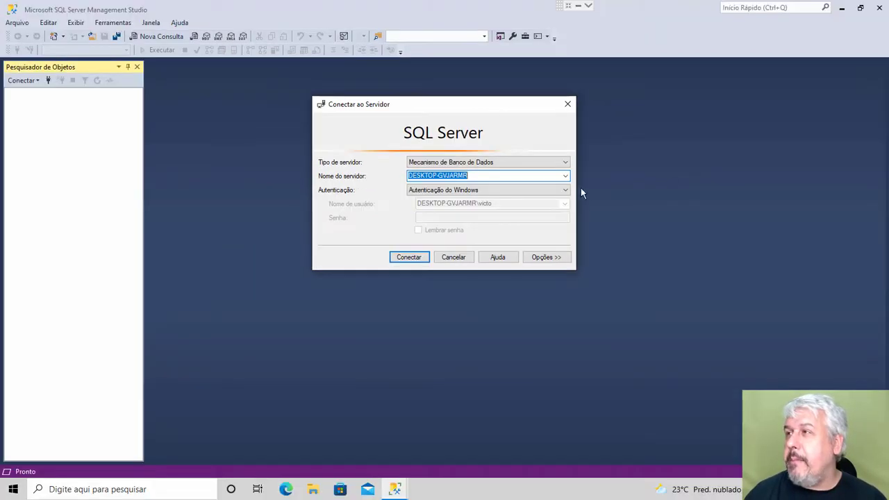
left_click(565, 190)
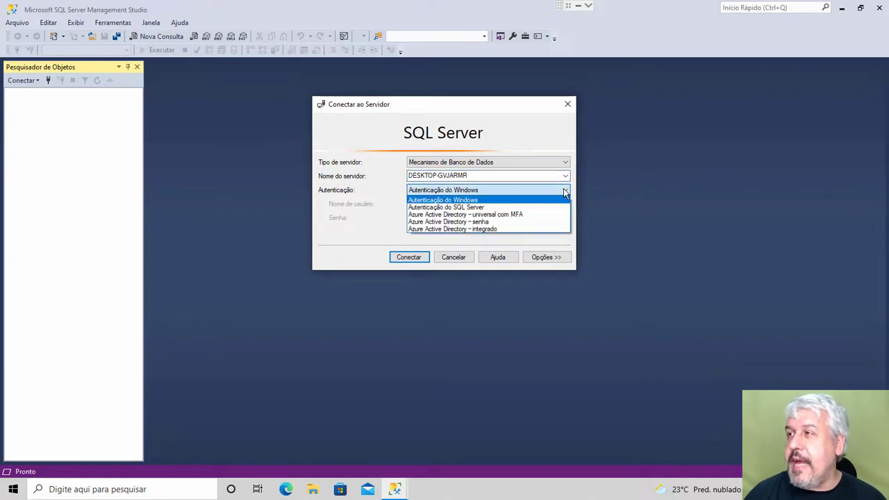
Step: Connect with Autenticação do SQL Server as login sa, entering and remembering the password
left_click(490, 207)
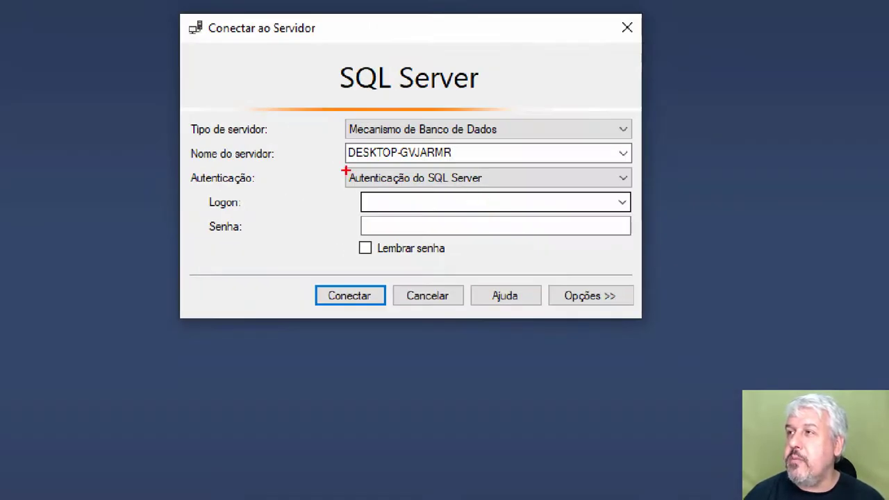
left_click_drag(400, 182, 483, 198)
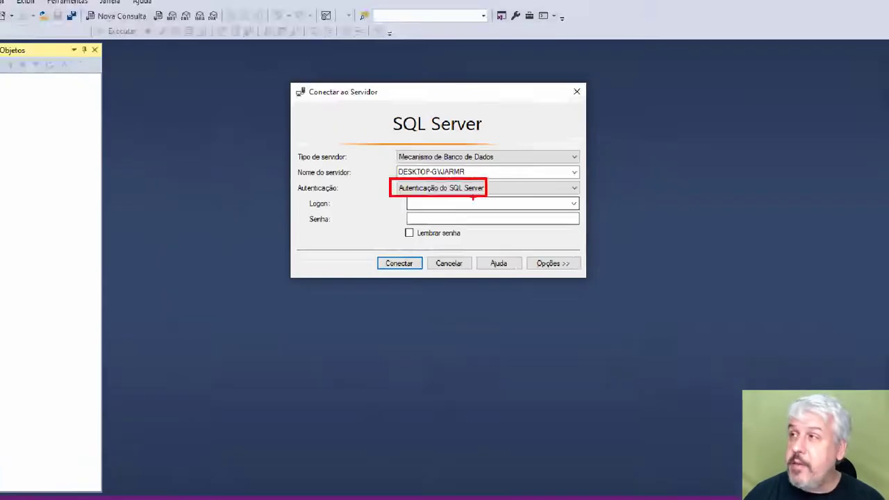
left_click(455, 204)
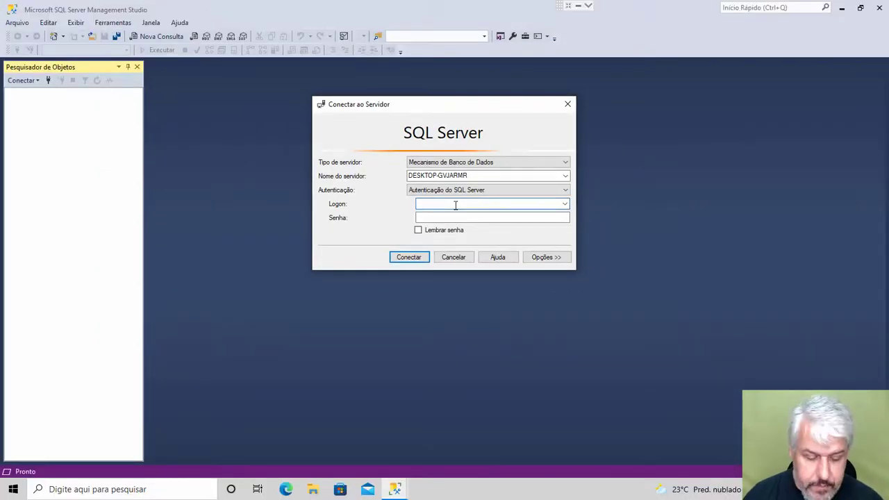
type("sa")
left_click(456, 215)
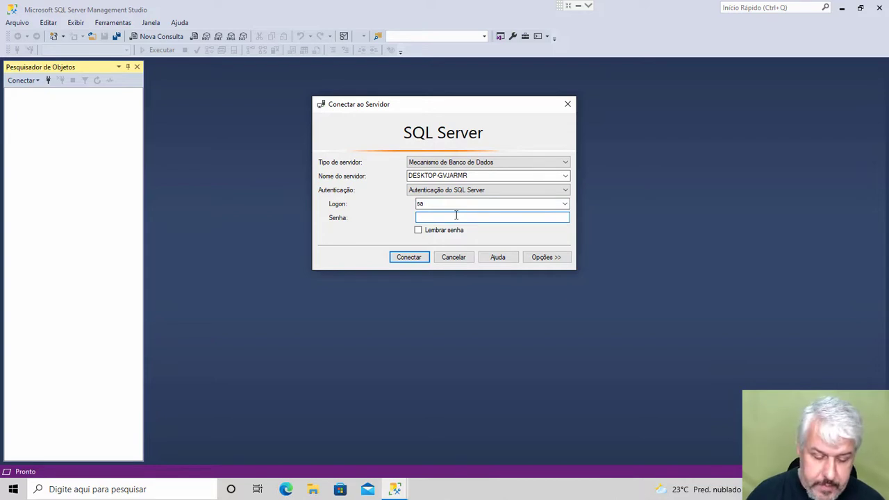
type("123")
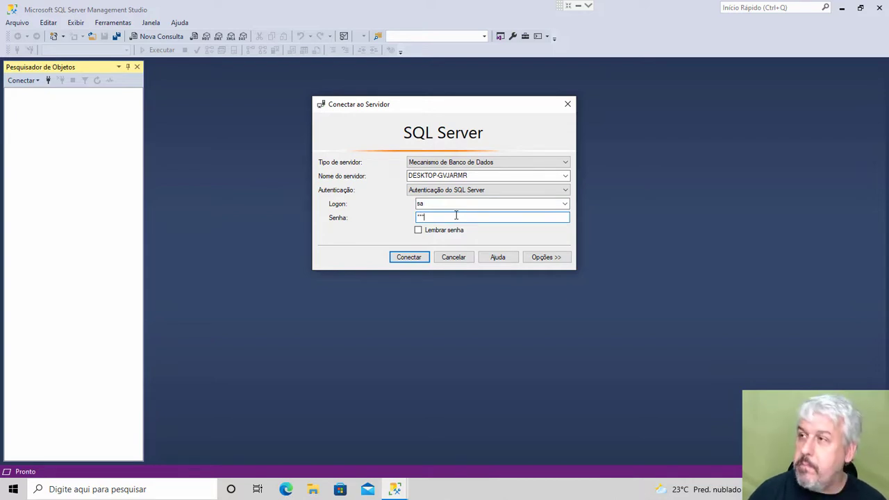
left_click(439, 232)
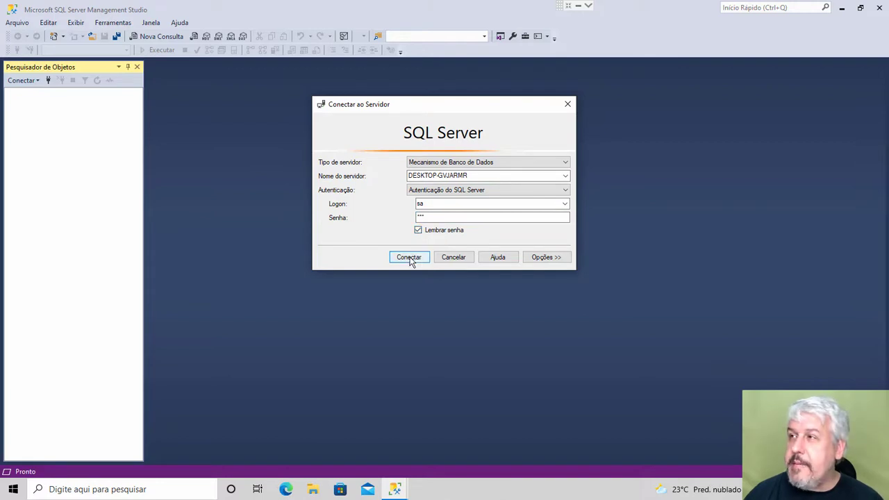
left_click(409, 258)
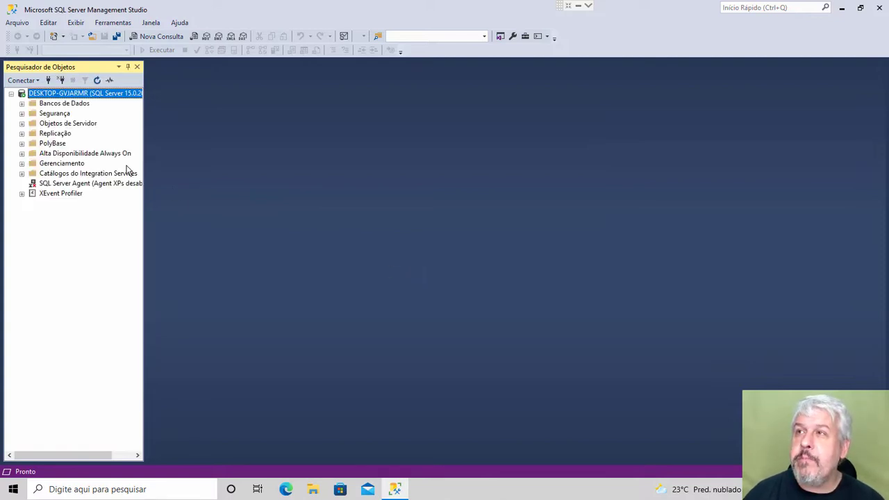
Step: Widen Object Explorer and expand Bancos de Dados to show system databases and snapshots
left_click_drag(144, 140, 183, 142)
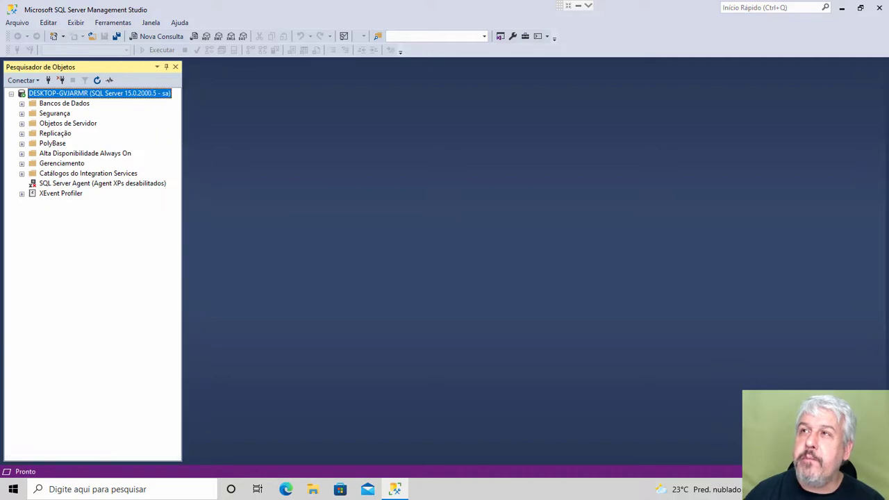
mouse_move(13, 70)
left_mouse_down()
mouse_move(204, 234)
mouse_move(311, 282)
left_mouse_up()
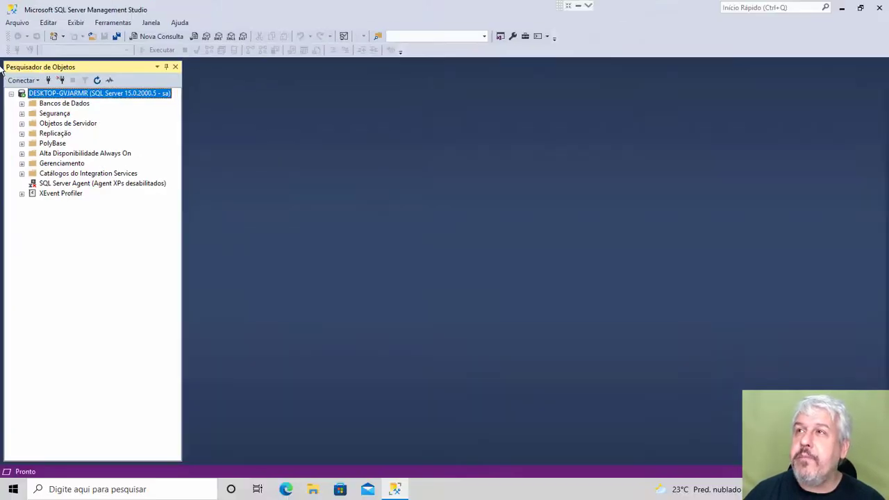
left_click(38, 112)
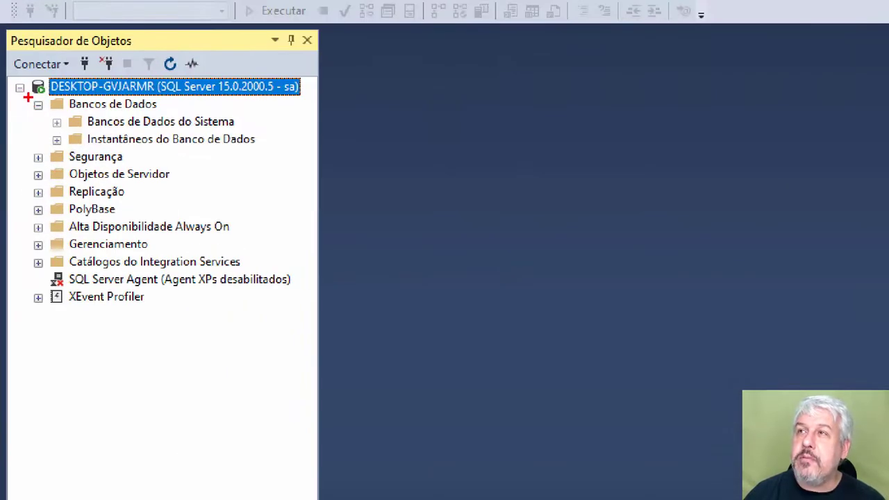
left_click_drag(15, 100, 102, 127)
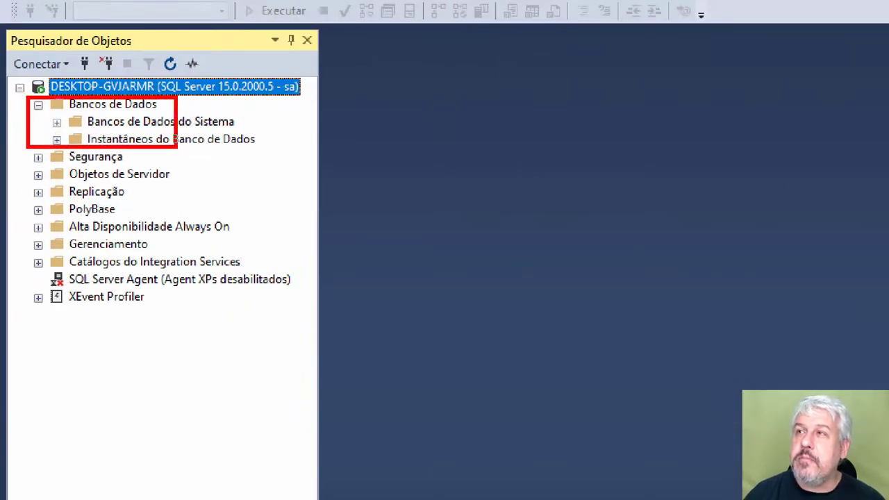
left_click_drag(176, 147, 265, 152)
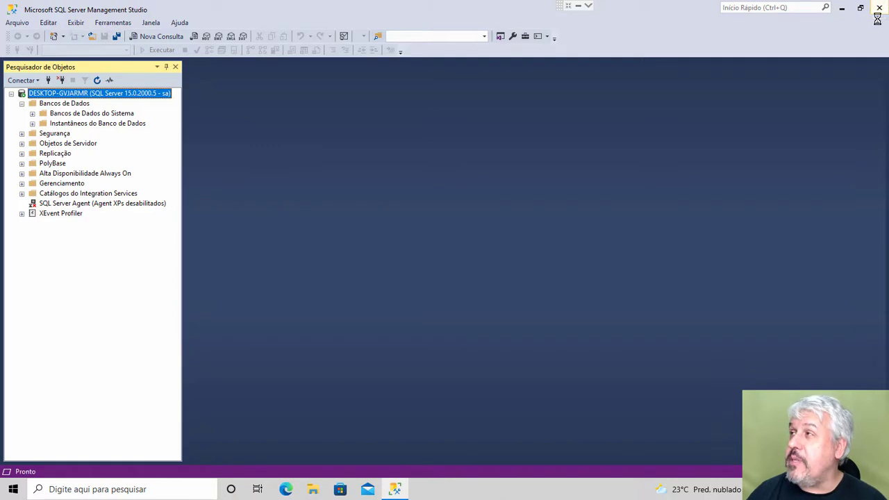
Step: Close the SQL Server Management Studio window
left_click(880, 8)
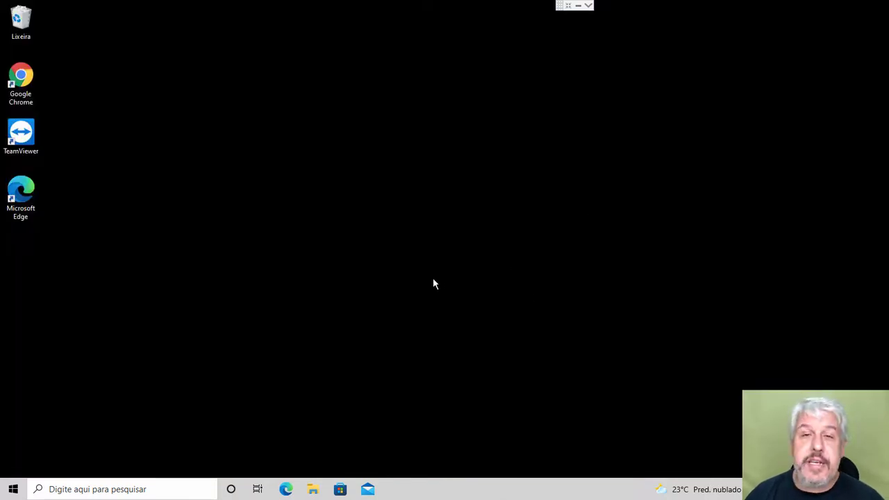